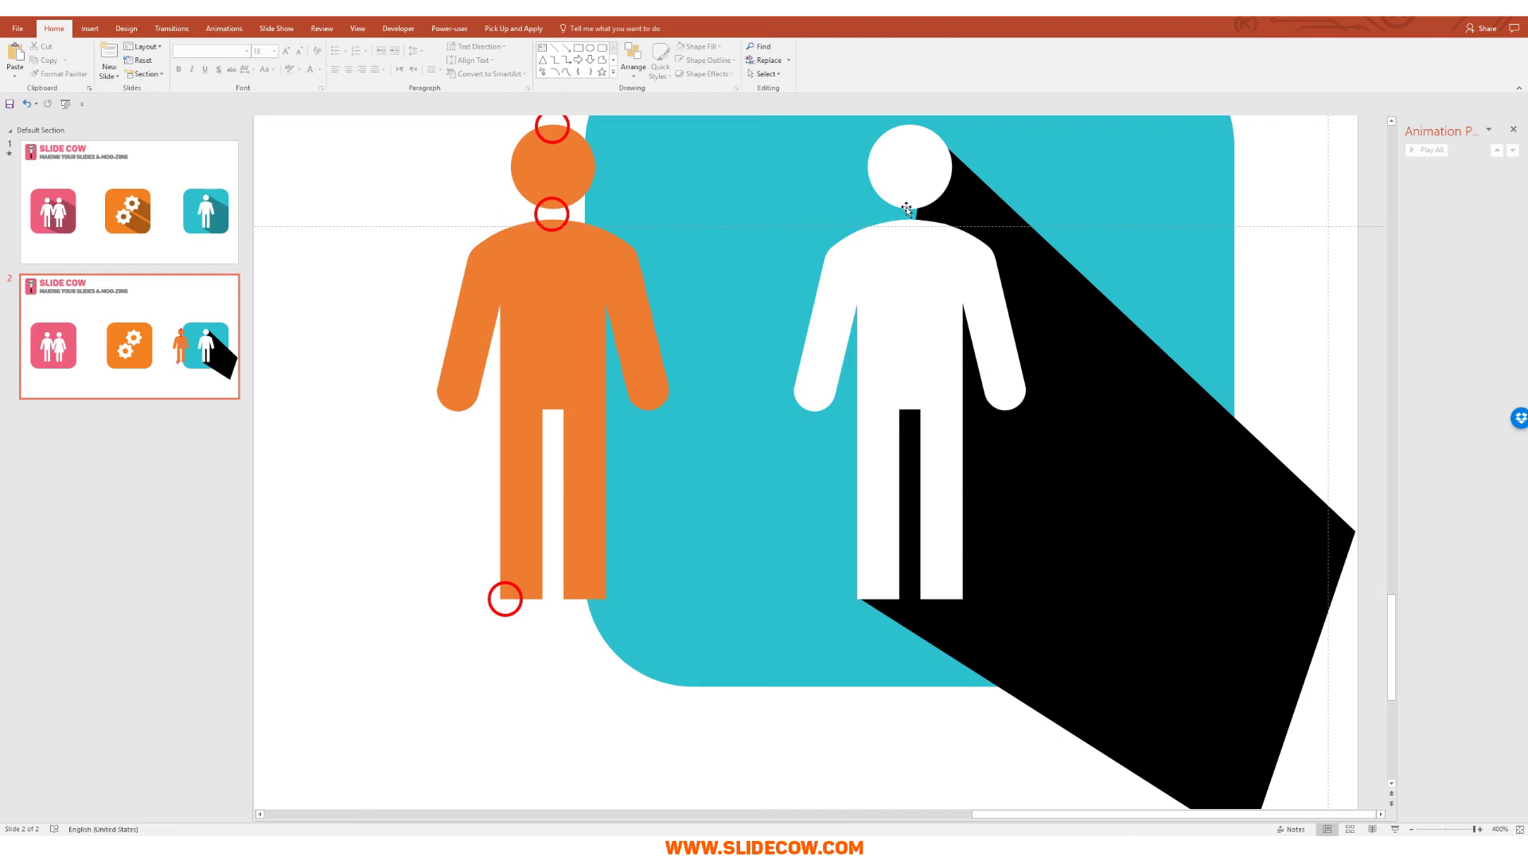
Draw a small black rectangle with no outline over the white figure's neck gap.
{"action": "left_click", "coordinate": [93, 36]}
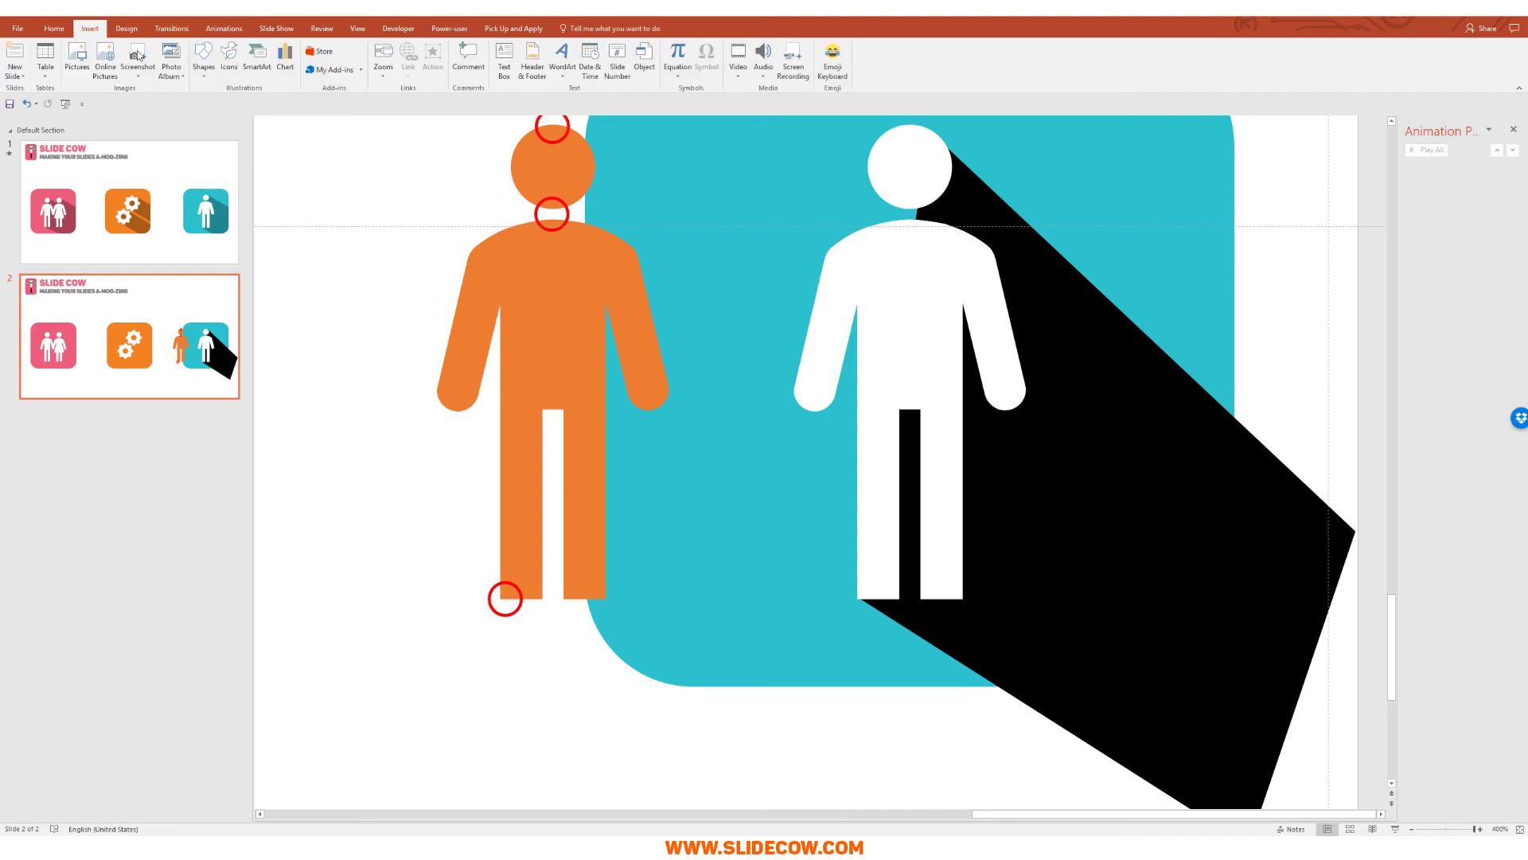
{"action": "left_click", "coordinate": [205, 62]}
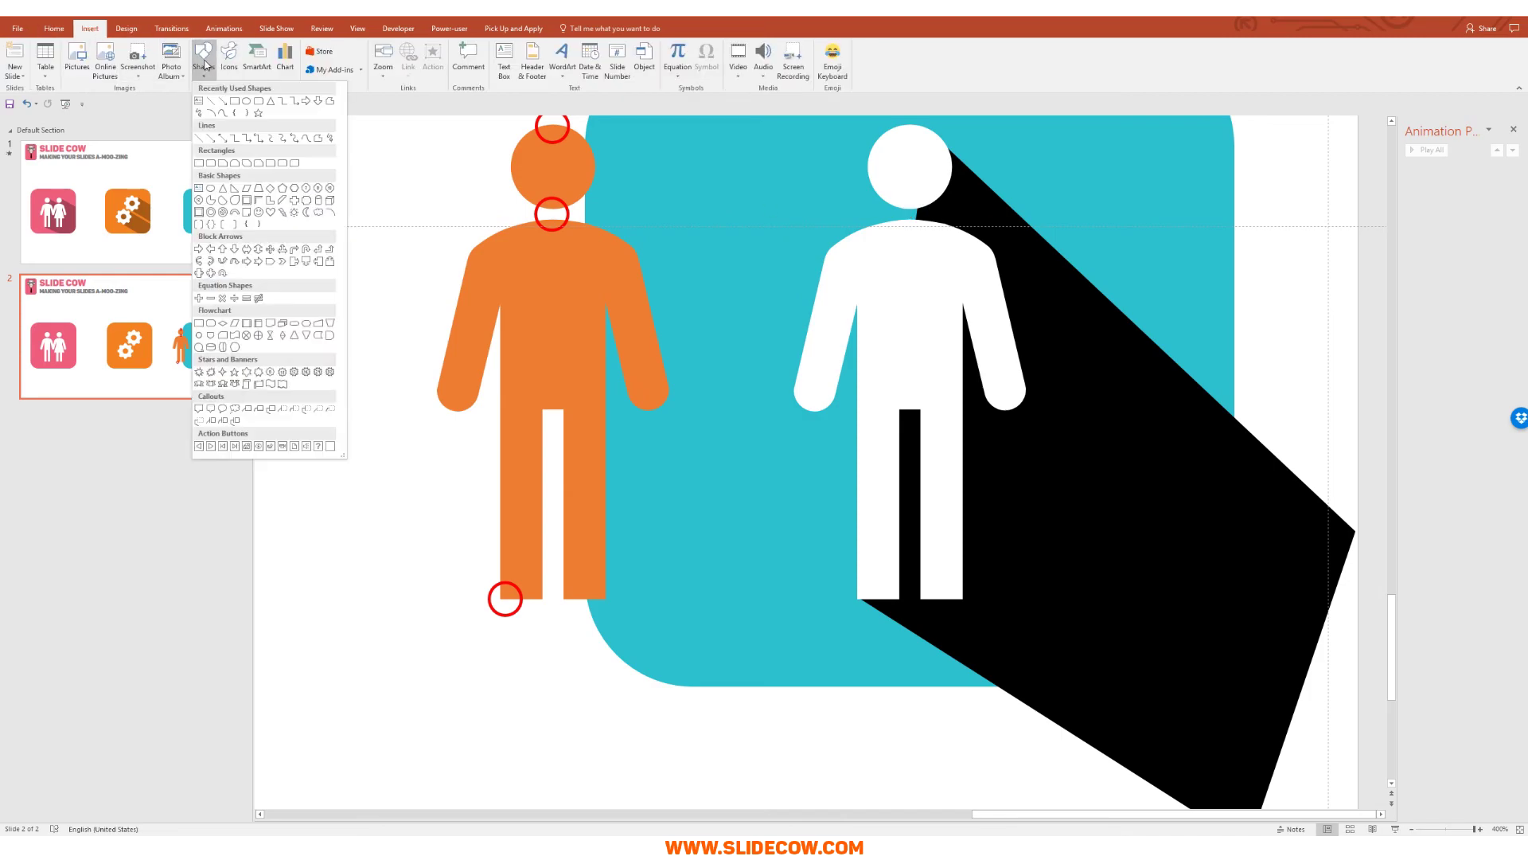
{"action": "left_click", "coordinate": [199, 162]}
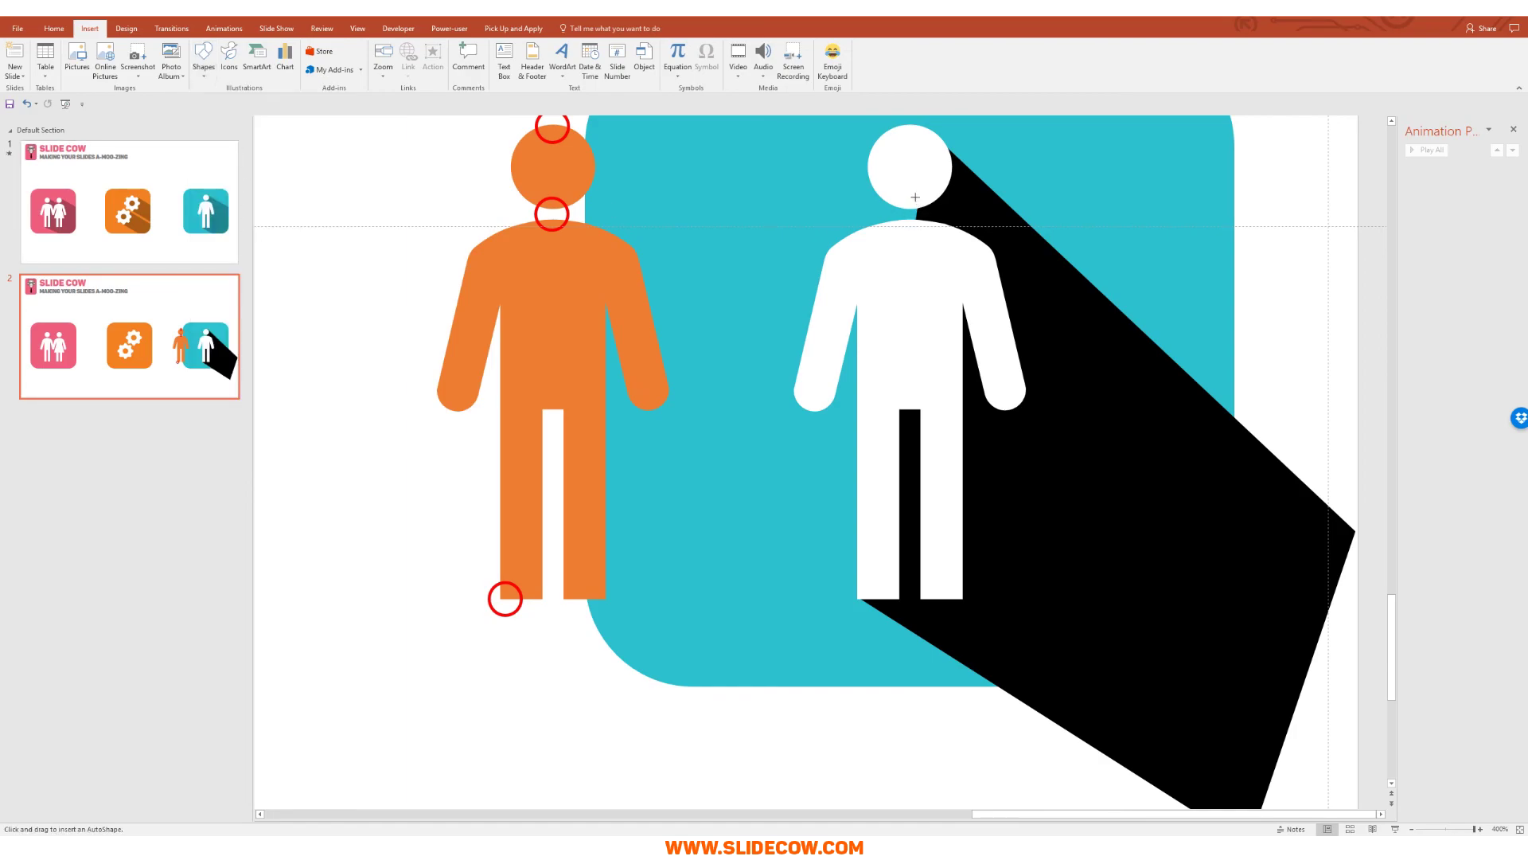
{"action": "left_click_drag", "start_coordinate": [915, 197], "coordinate": [938, 227]}
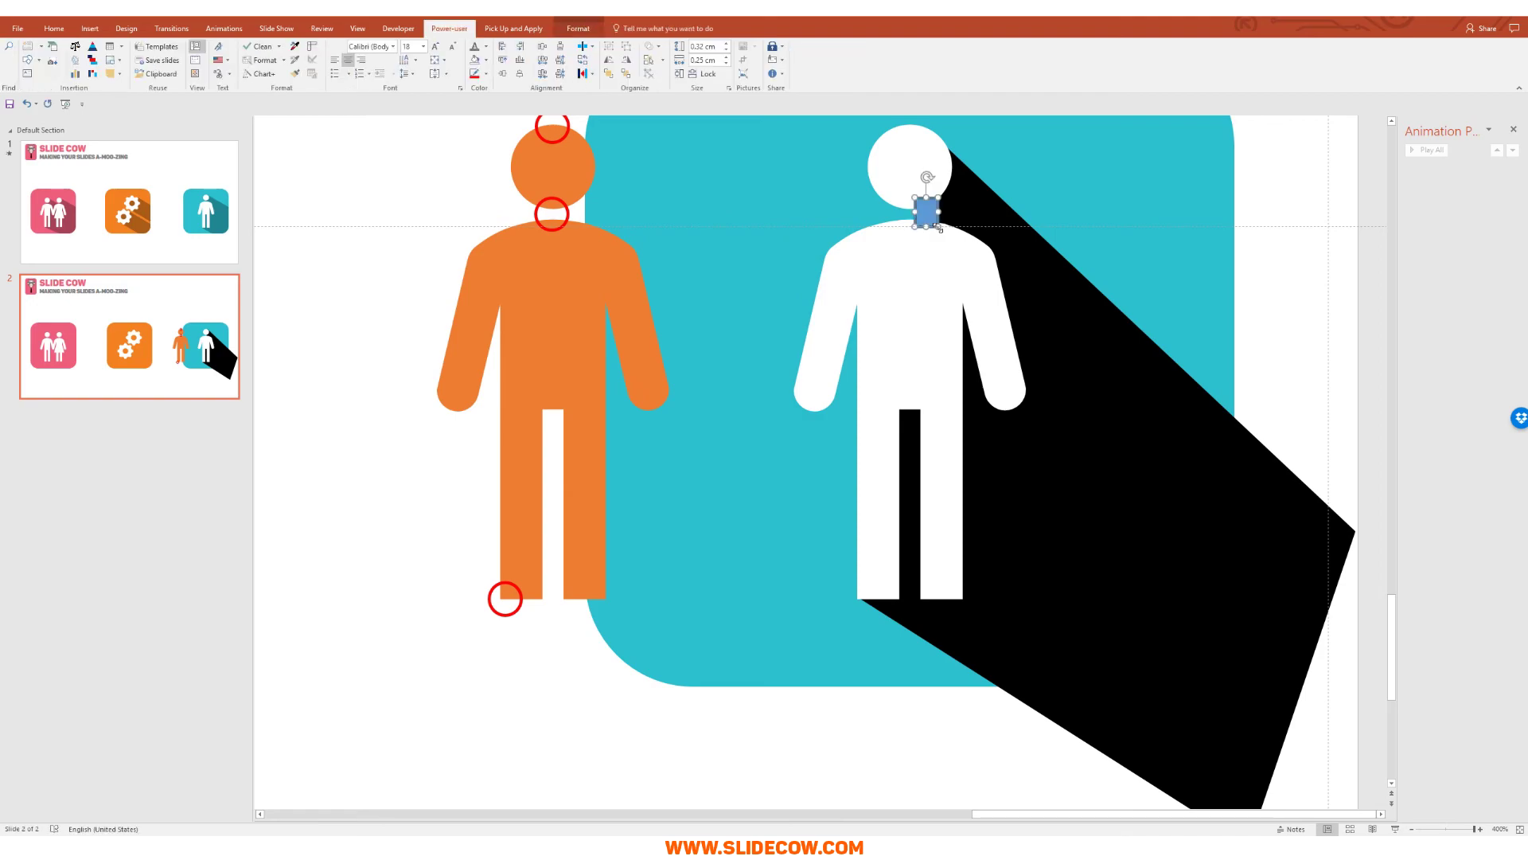
{"action": "left_click", "coordinate": [577, 29]}
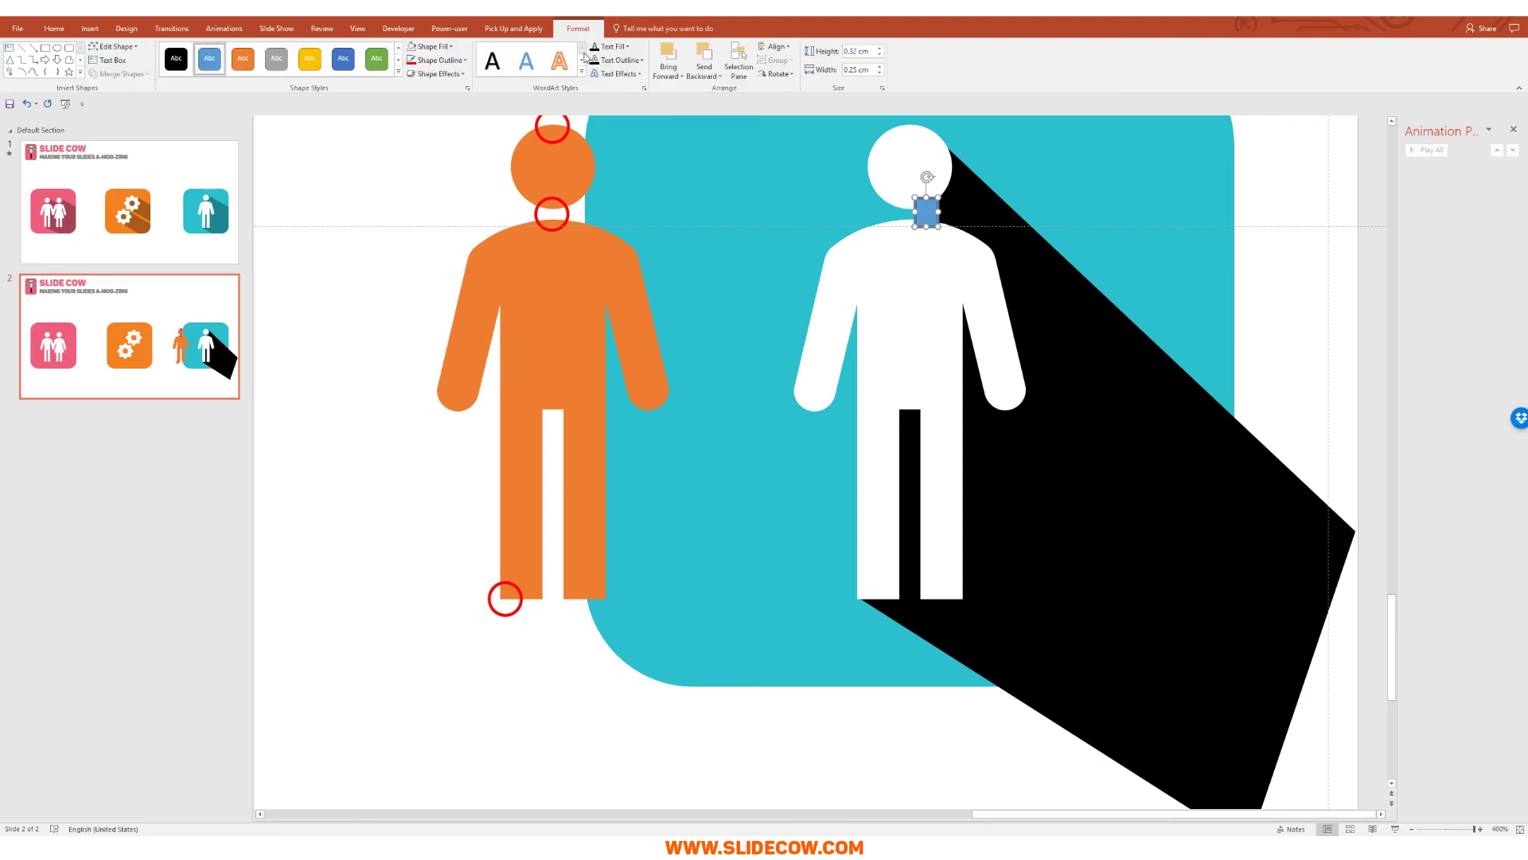
{"action": "left_click", "coordinate": [431, 46]}
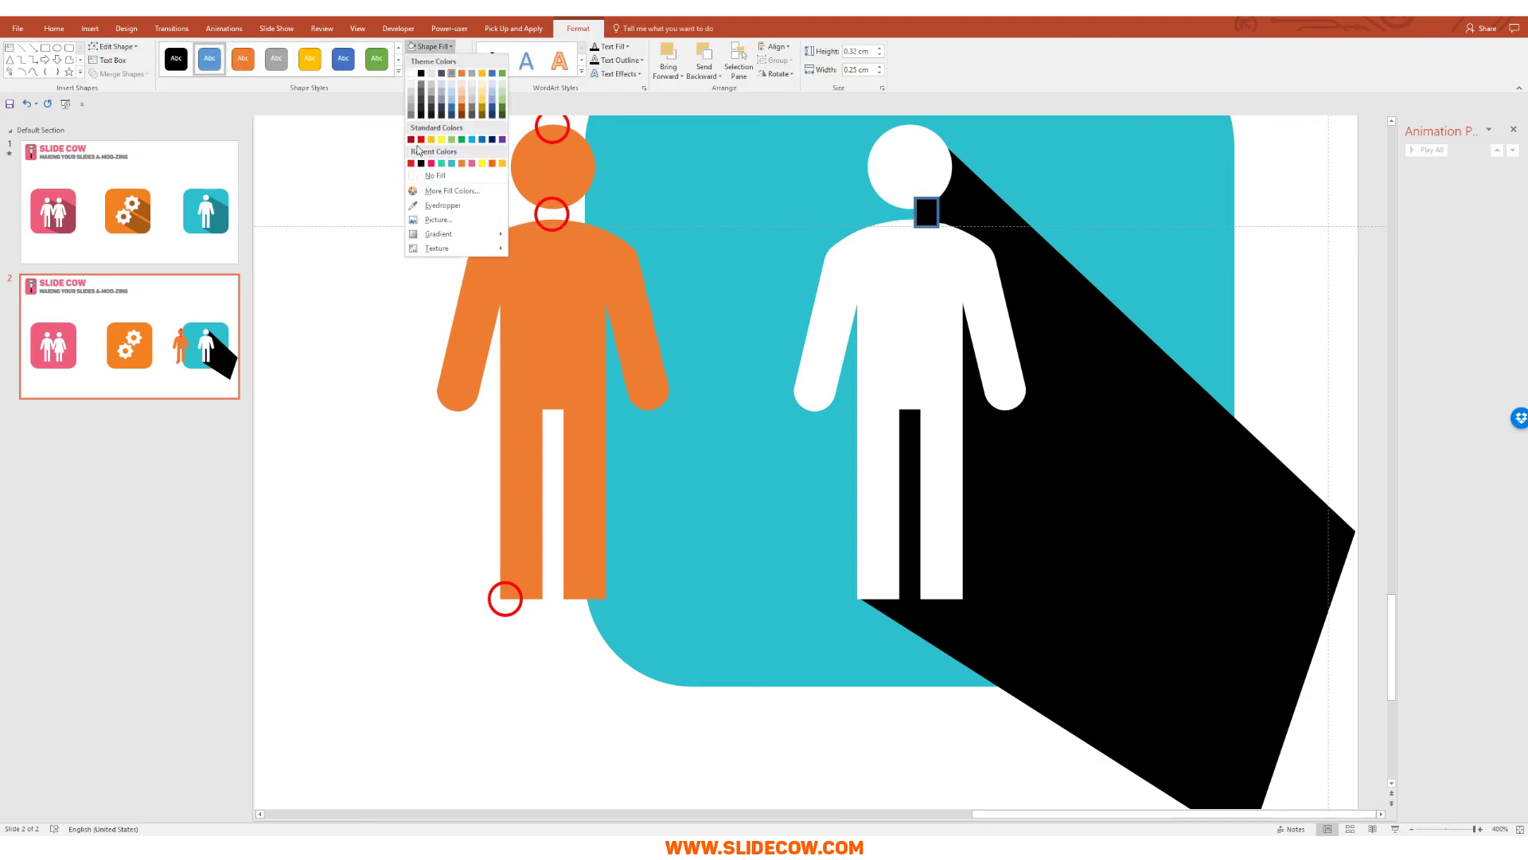
{"action": "left_click", "coordinate": [421, 73]}
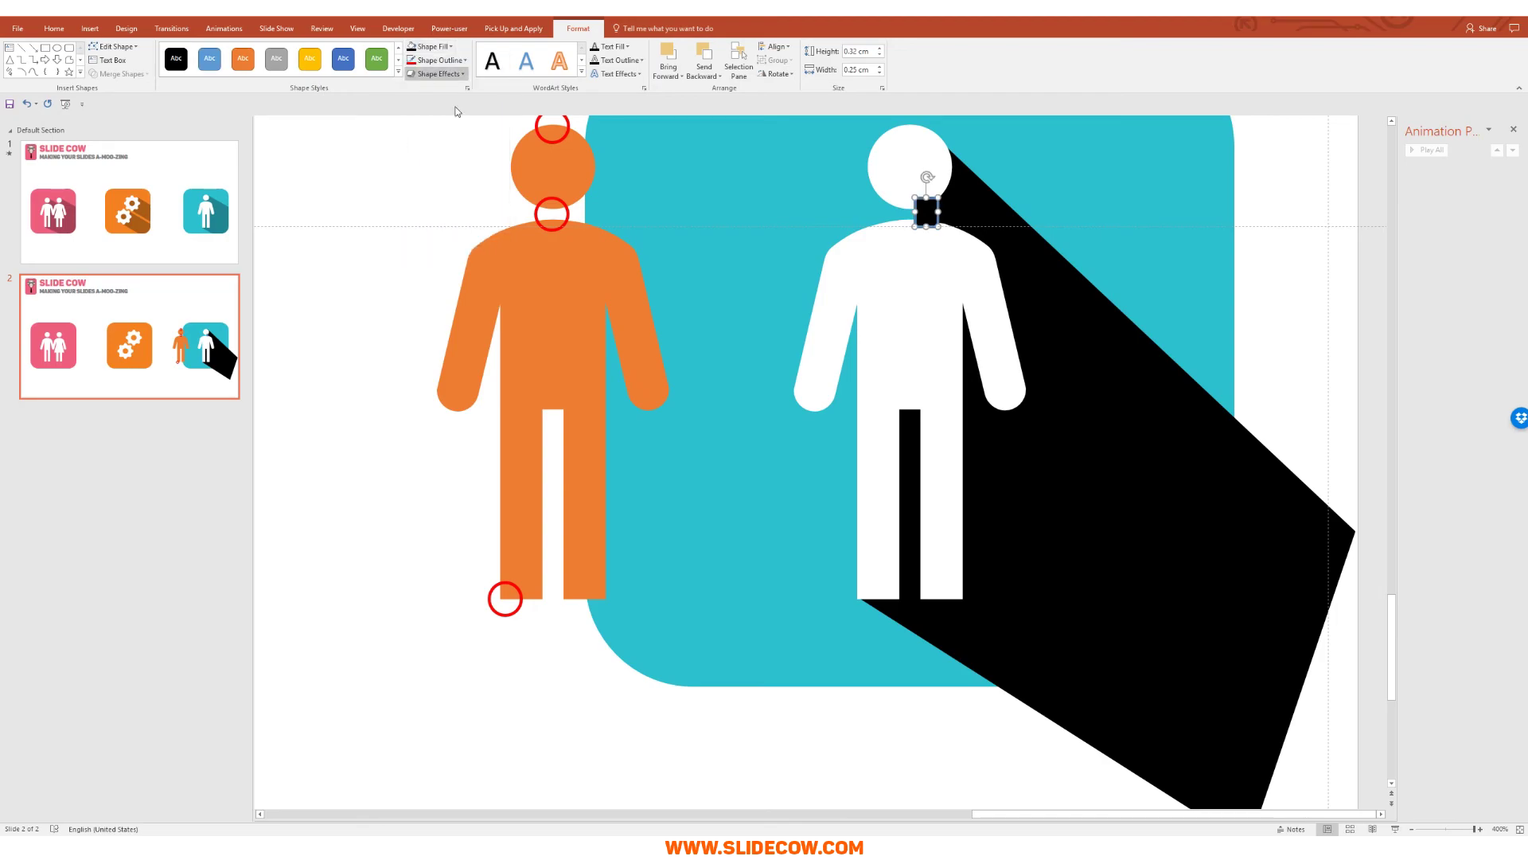
{"action": "left_click", "coordinate": [437, 60]}
{"action": "left_click", "coordinate": [443, 189]}
Union the neck rectangle with the black shadow and send the result behind the white person.
{"action": "left_click", "coordinate": [1321, 541], "text": "shift"}
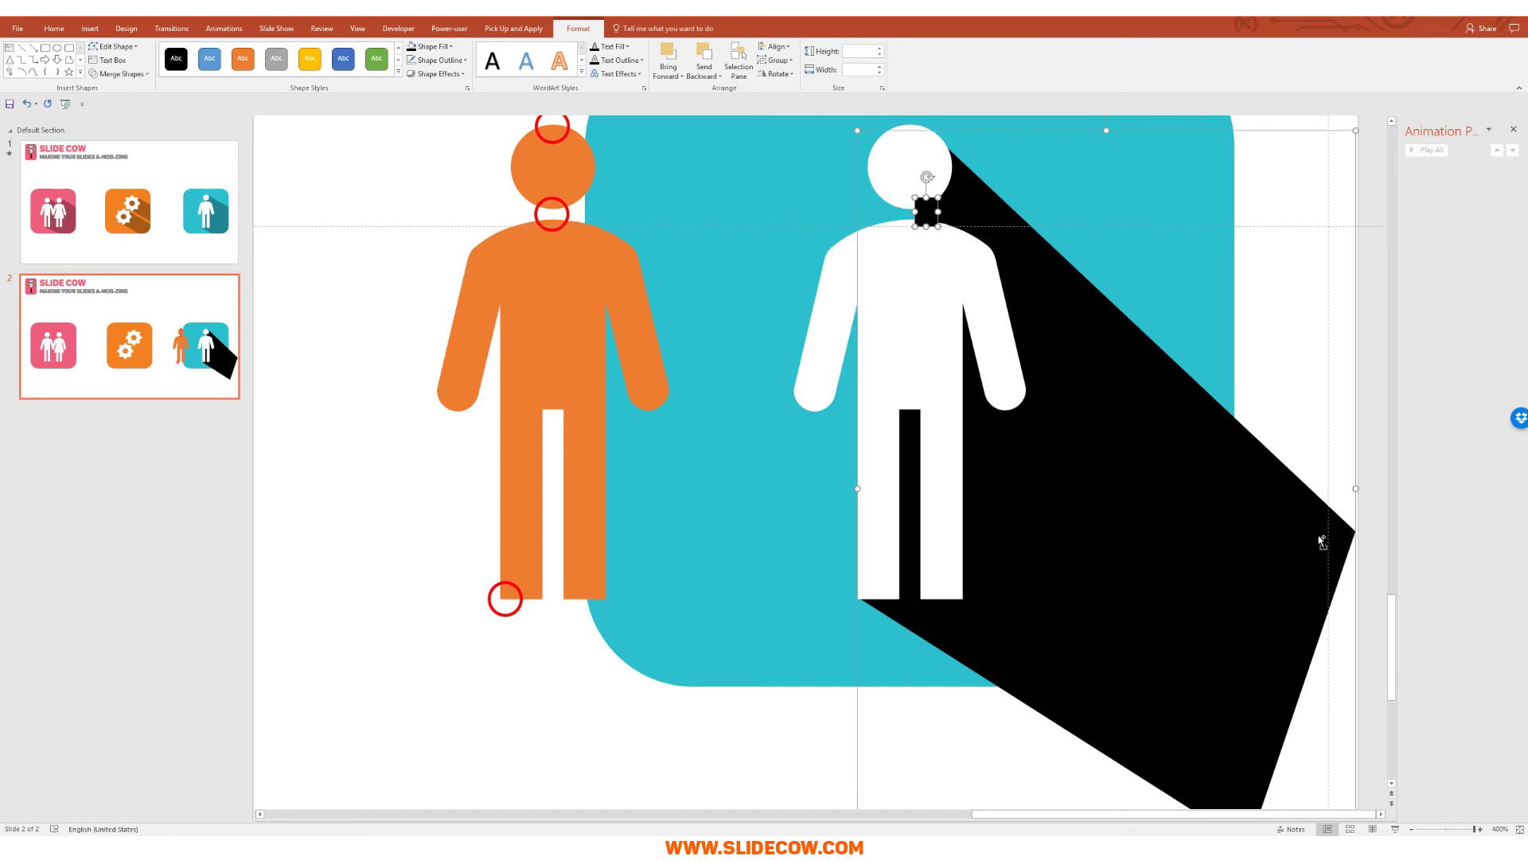
{"action": "left_click", "coordinate": [119, 74]}
{"action": "left_click", "coordinate": [123, 90]}
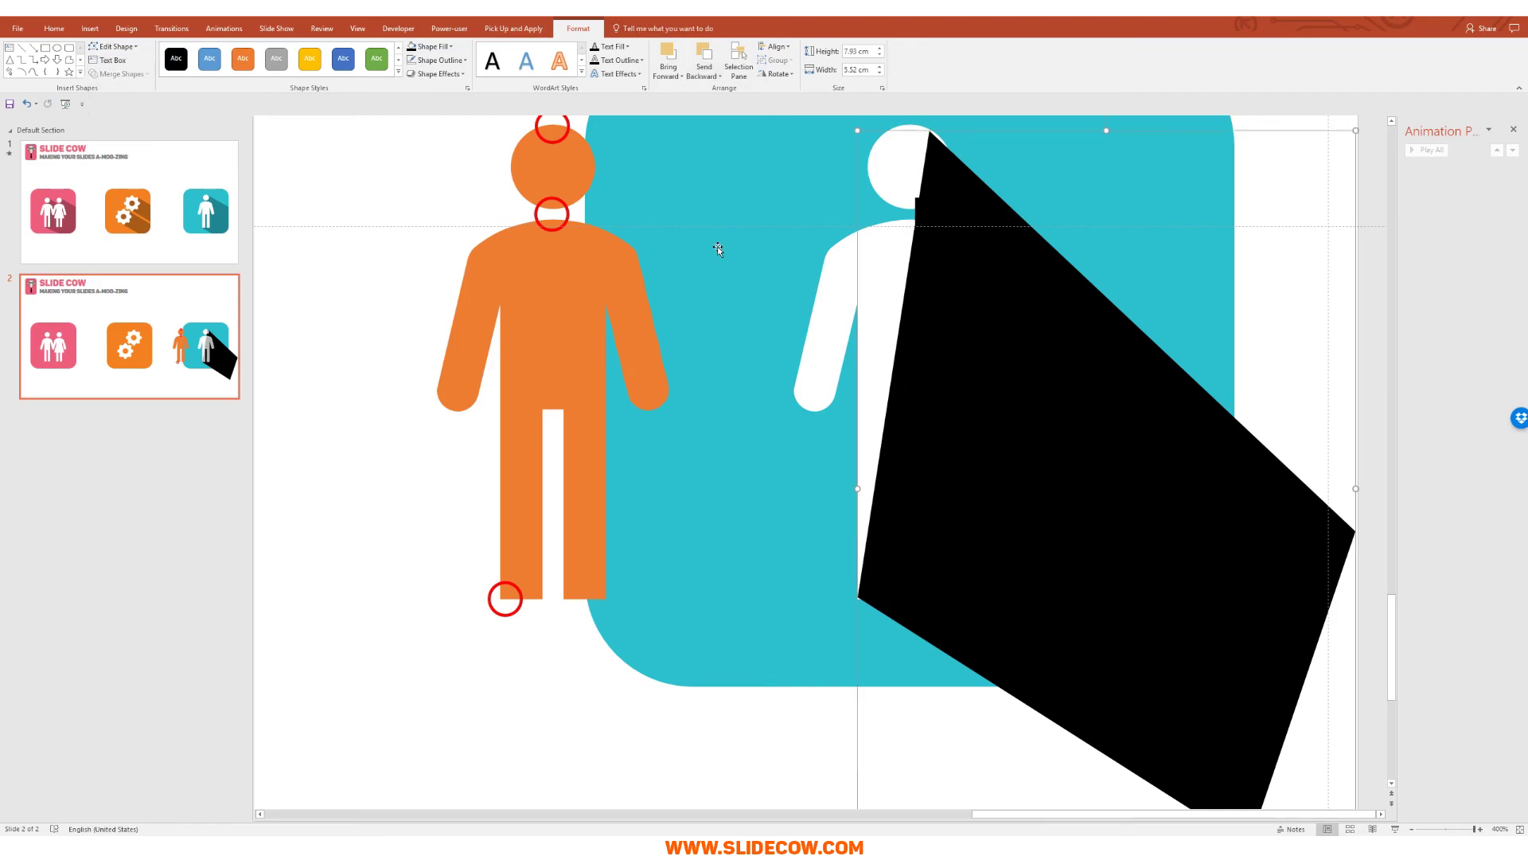
{"action": "left_click", "coordinate": [700, 54]}
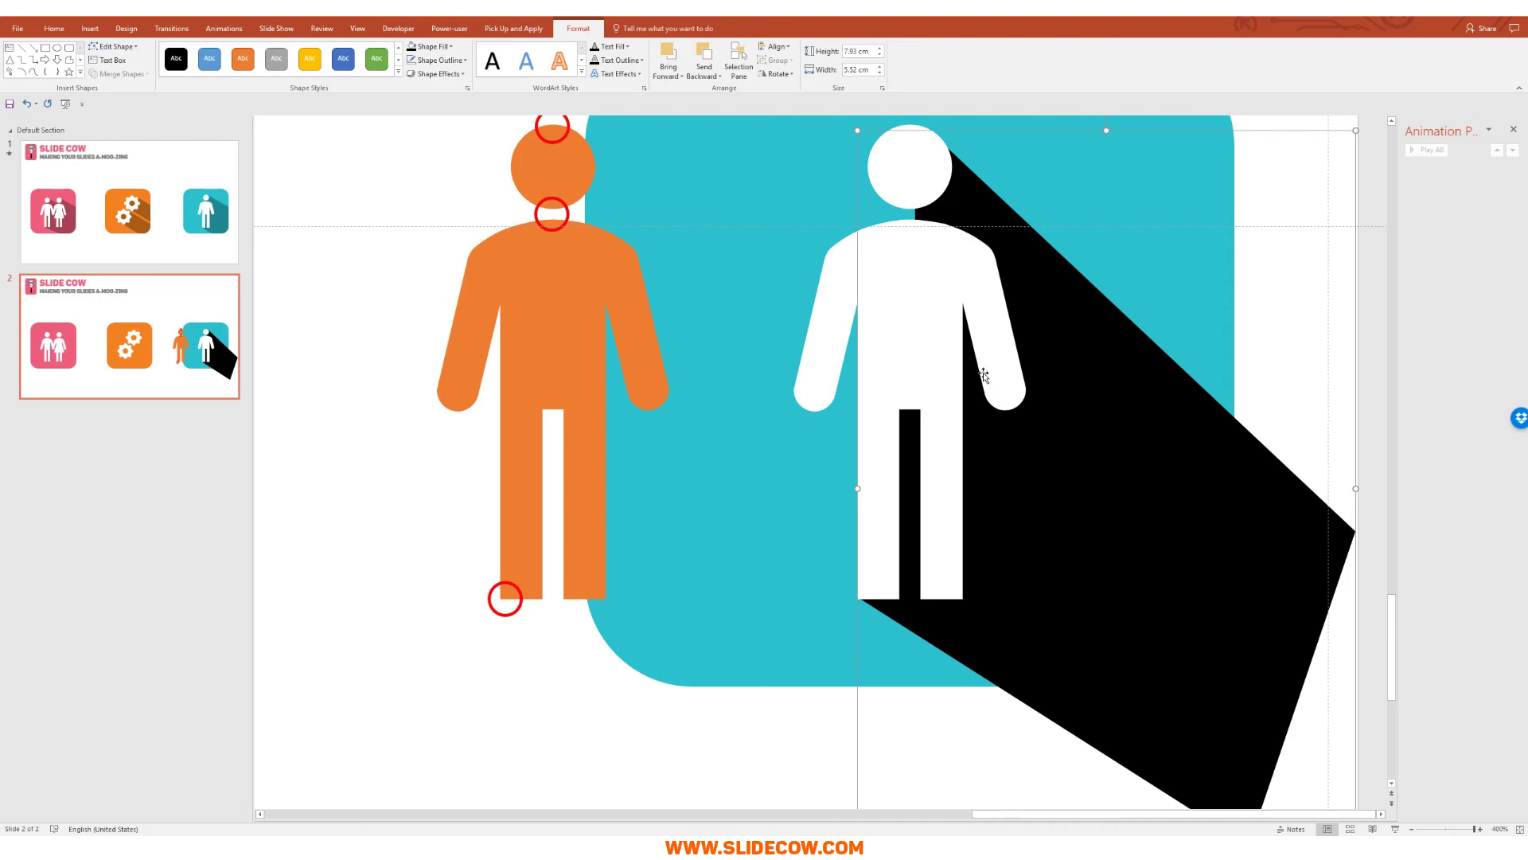
Duplicate the teal tile and its black shadow below the slide.
{"action": "scroll", "coordinate": [1140, 413], "scroll_direction": "down", "scroll_amount": 10}
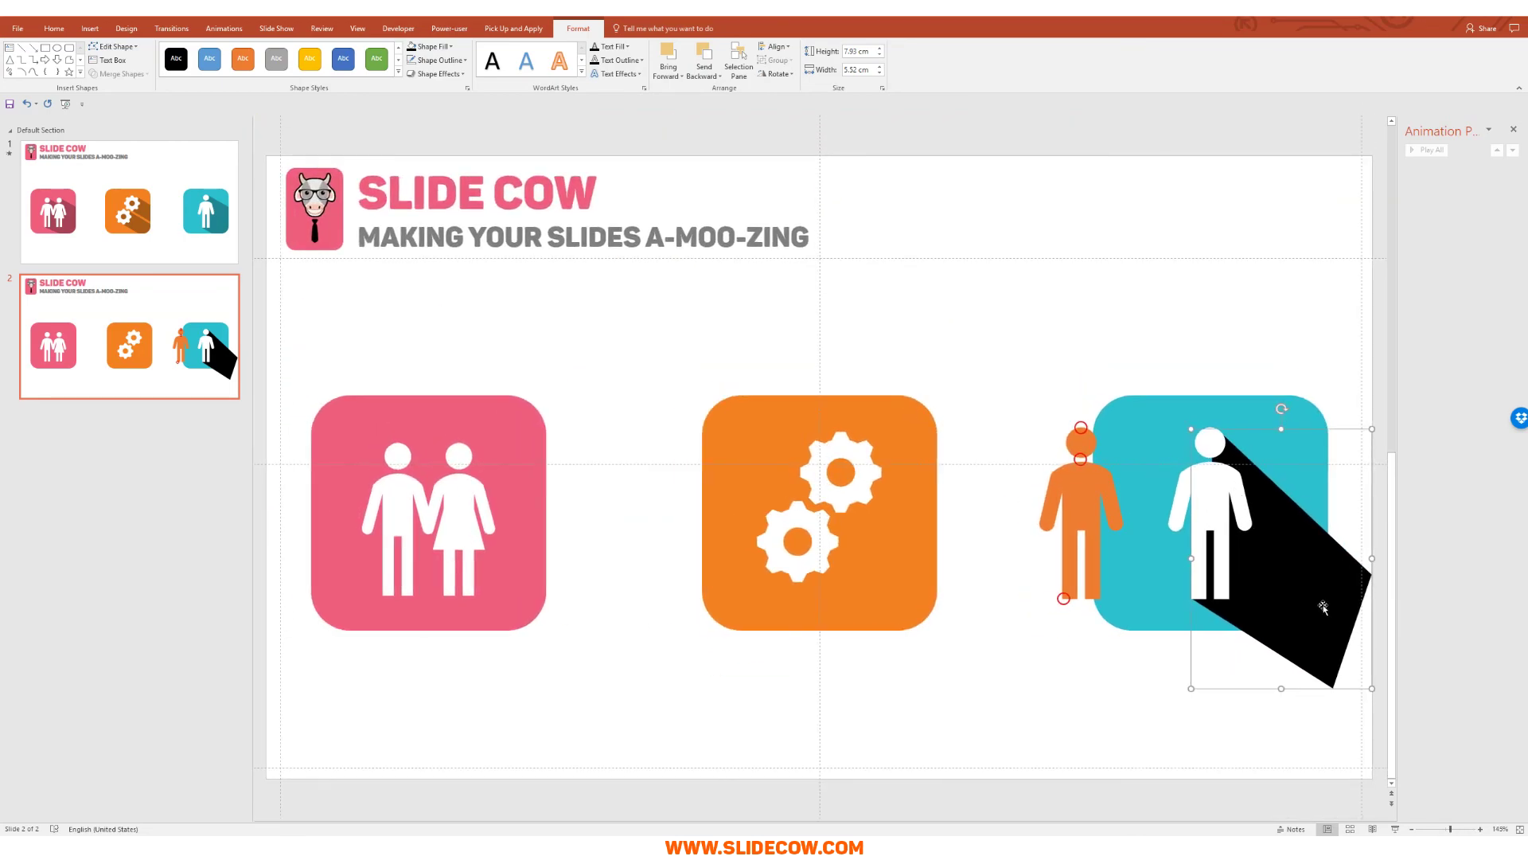
{"action": "scroll", "coordinate": [1209, 517], "scroll_direction": "down", "scroll_amount": 2}
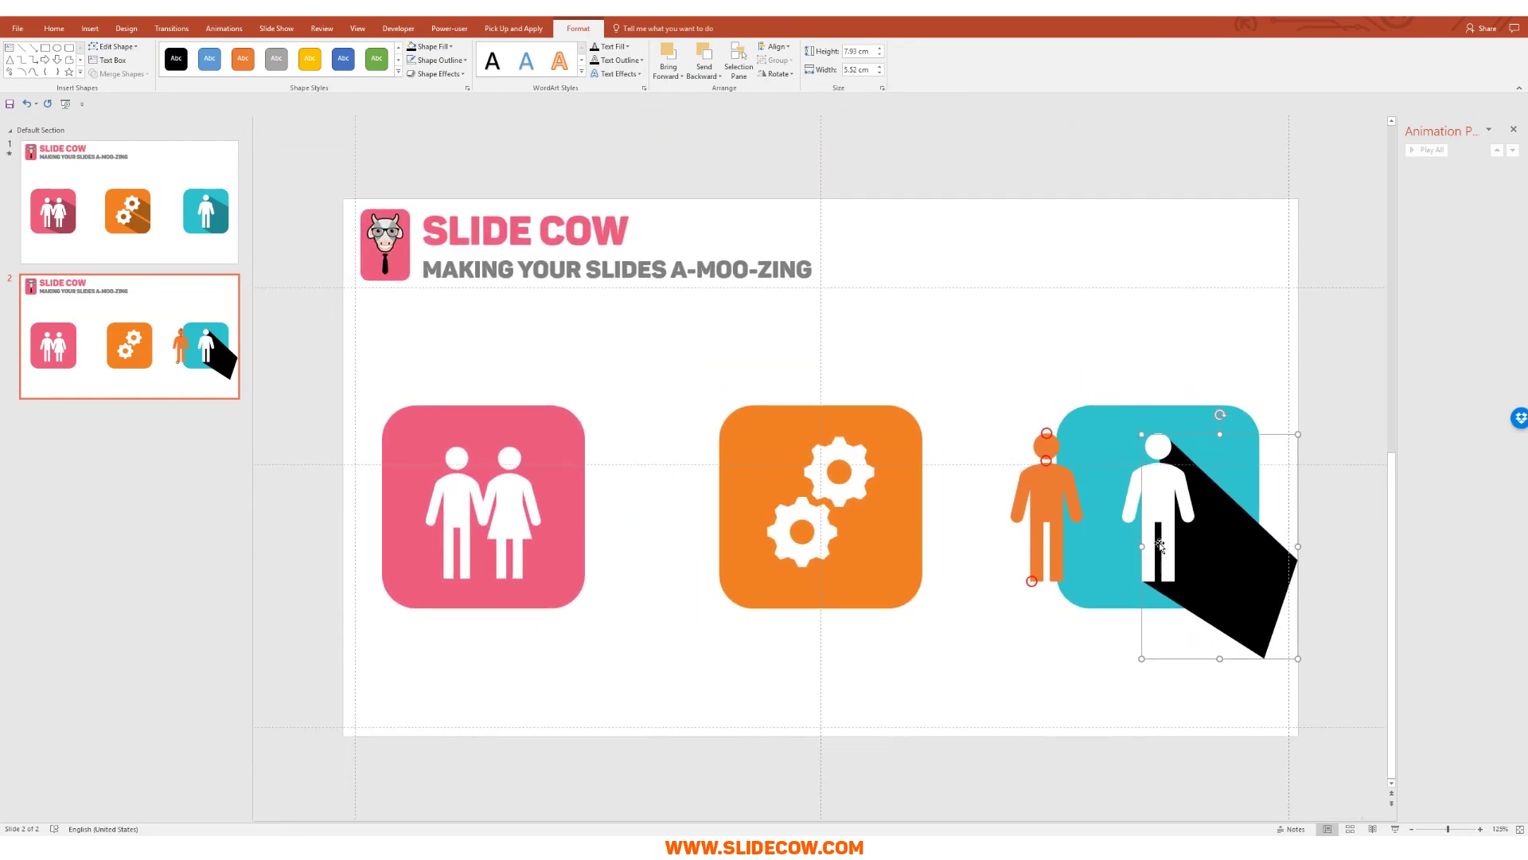
{"action": "left_click", "coordinate": [1096, 436]}
{"action": "left_click", "coordinate": [1120, 417]}
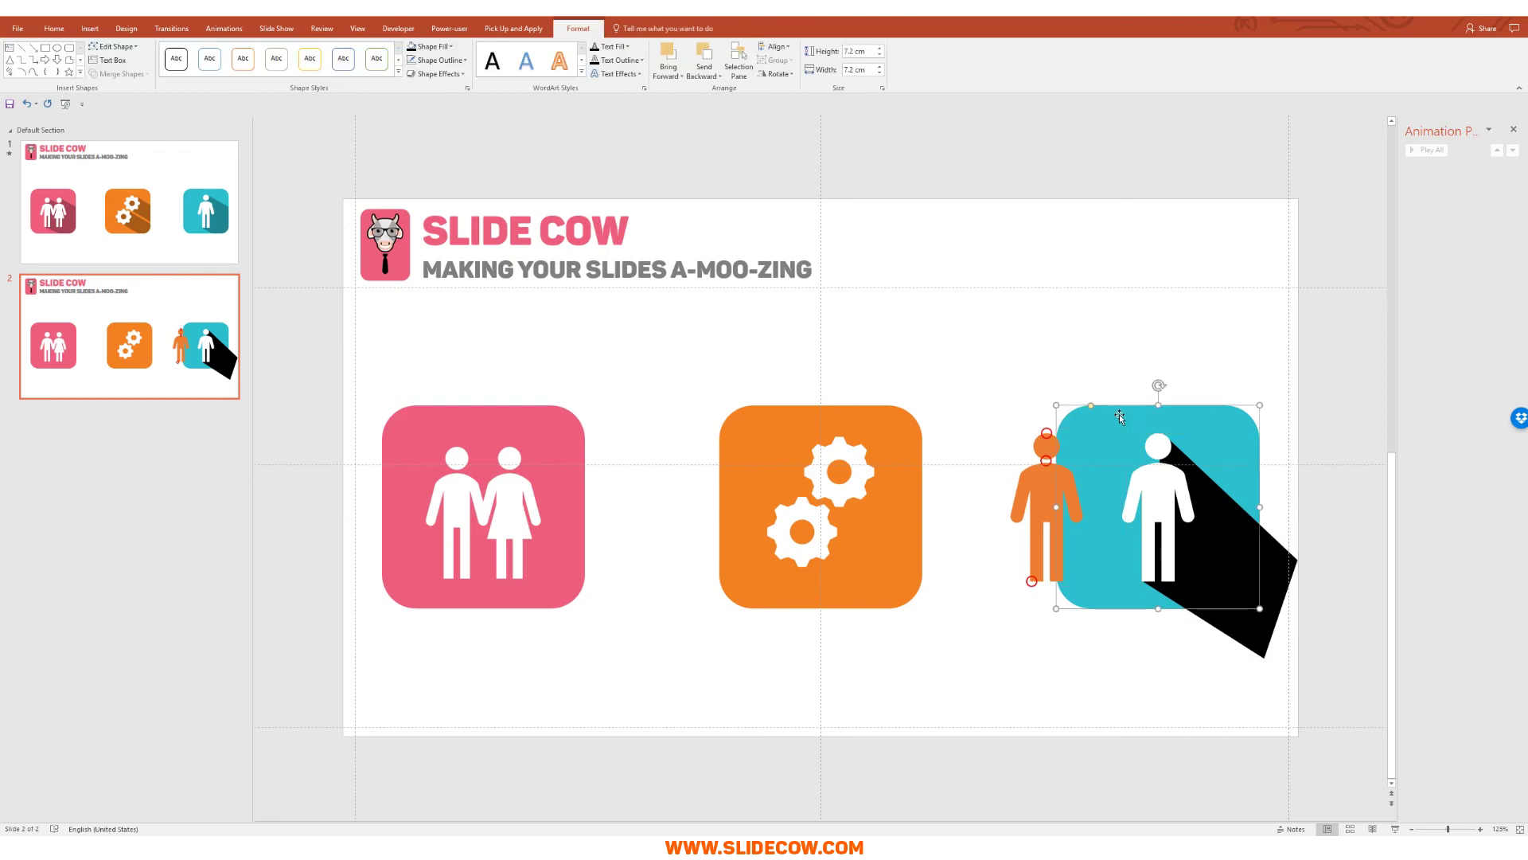
{"action": "left_click", "coordinate": [1281, 581], "text": "shift"}
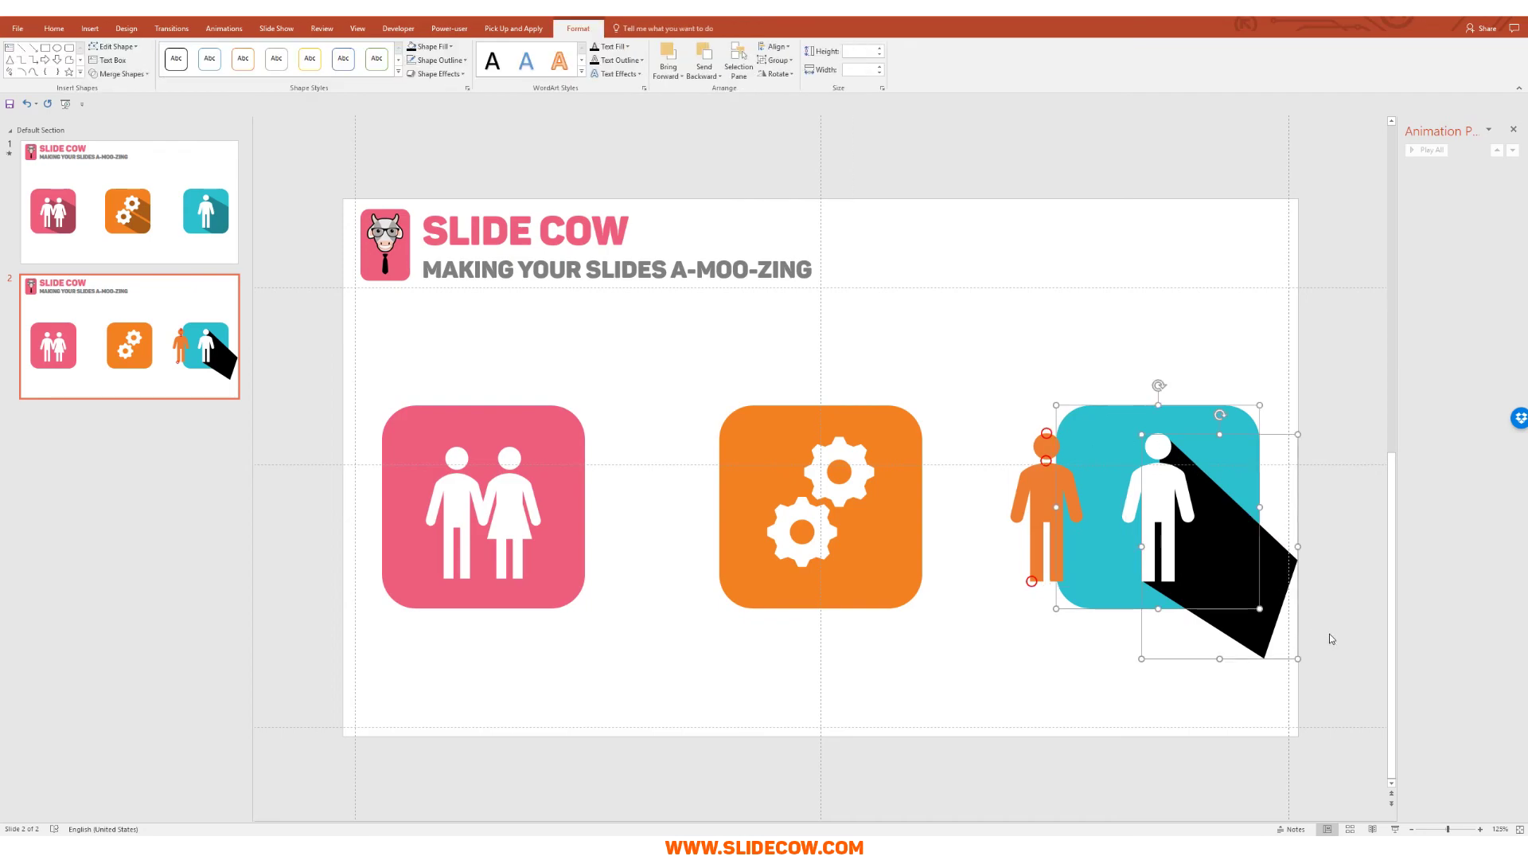
{"action": "left_click_drag", "start_coordinate": [1221, 578], "coordinate": [1224, 674]}
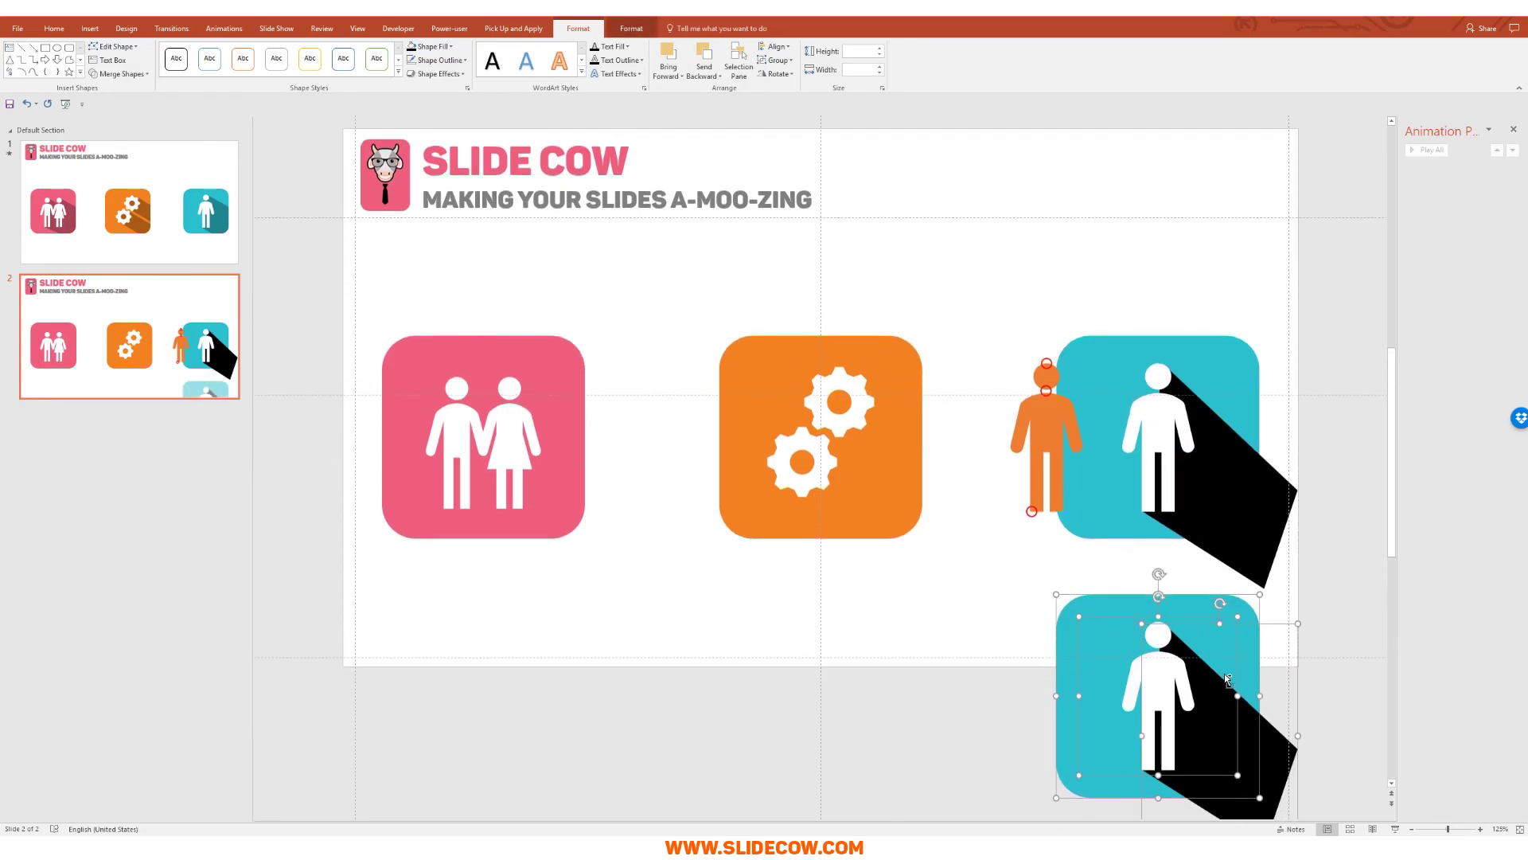
Delete the person from the copy and intersect its shadow with the rounded square.
{"action": "scroll", "coordinate": [1225, 673], "scroll_direction": "down", "scroll_amount": 2}
{"action": "key", "text": "Escape"}
{"action": "left_click", "coordinate": [1114, 702]}
{"action": "key", "text": "Delete"}
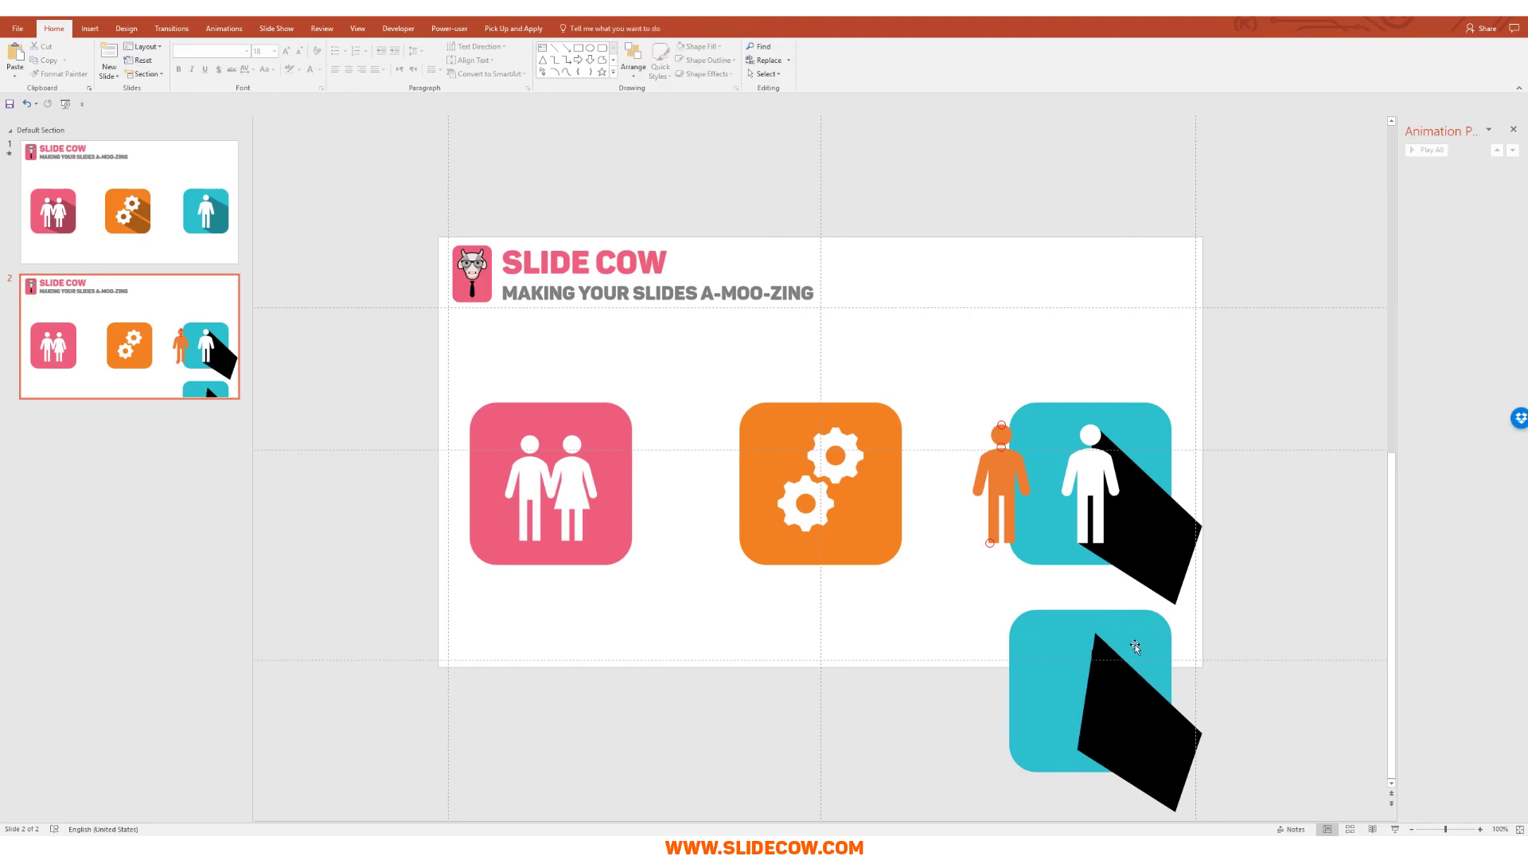
{"action": "left_click", "coordinate": [1114, 714]}
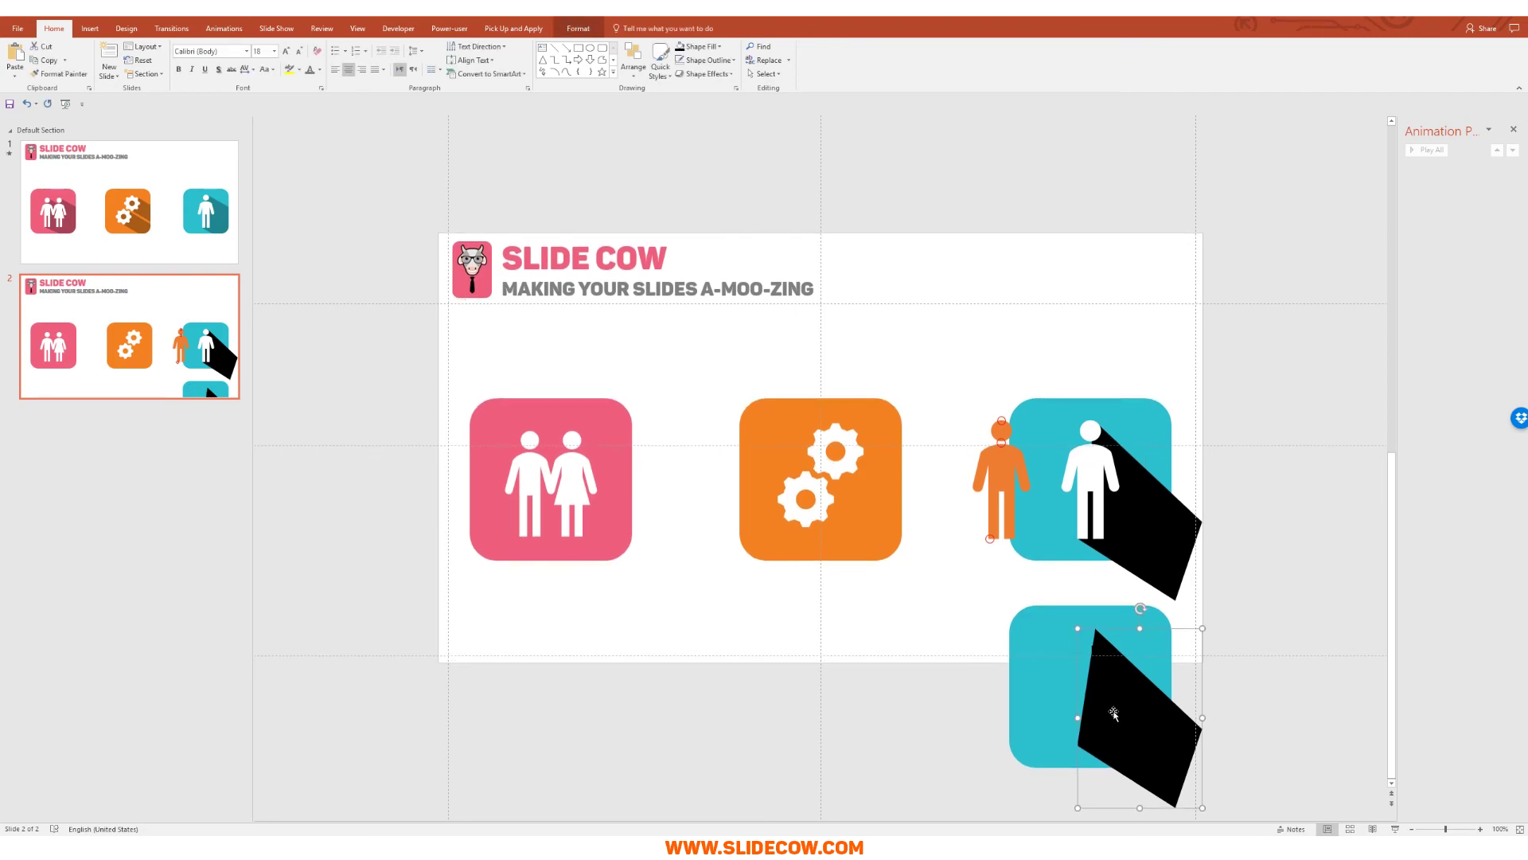
{"action": "left_click", "coordinate": [1022, 645], "text": "shift"}
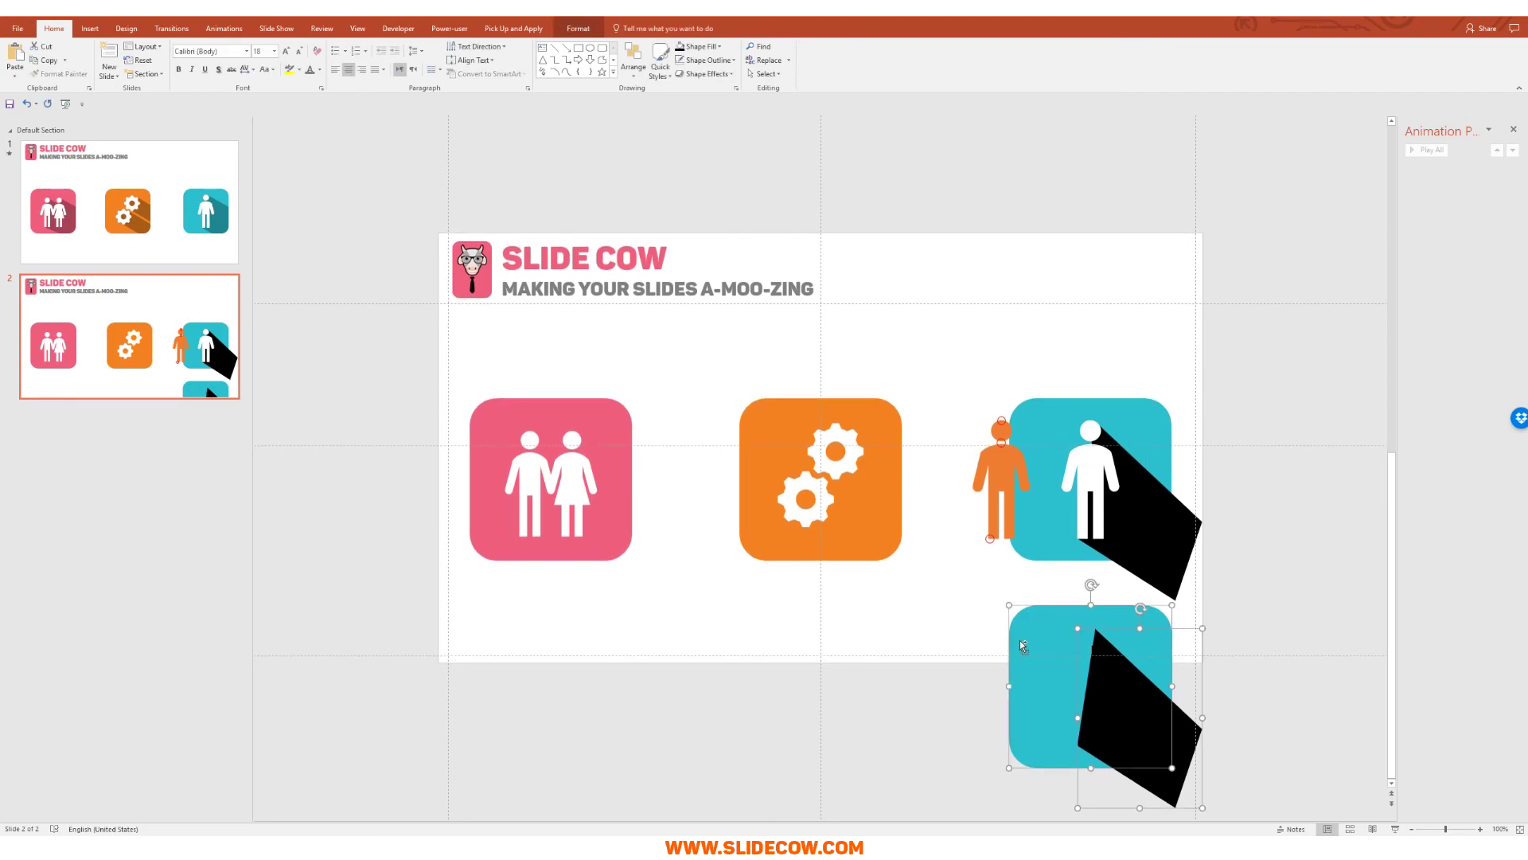
{"action": "left_click", "coordinate": [578, 28]}
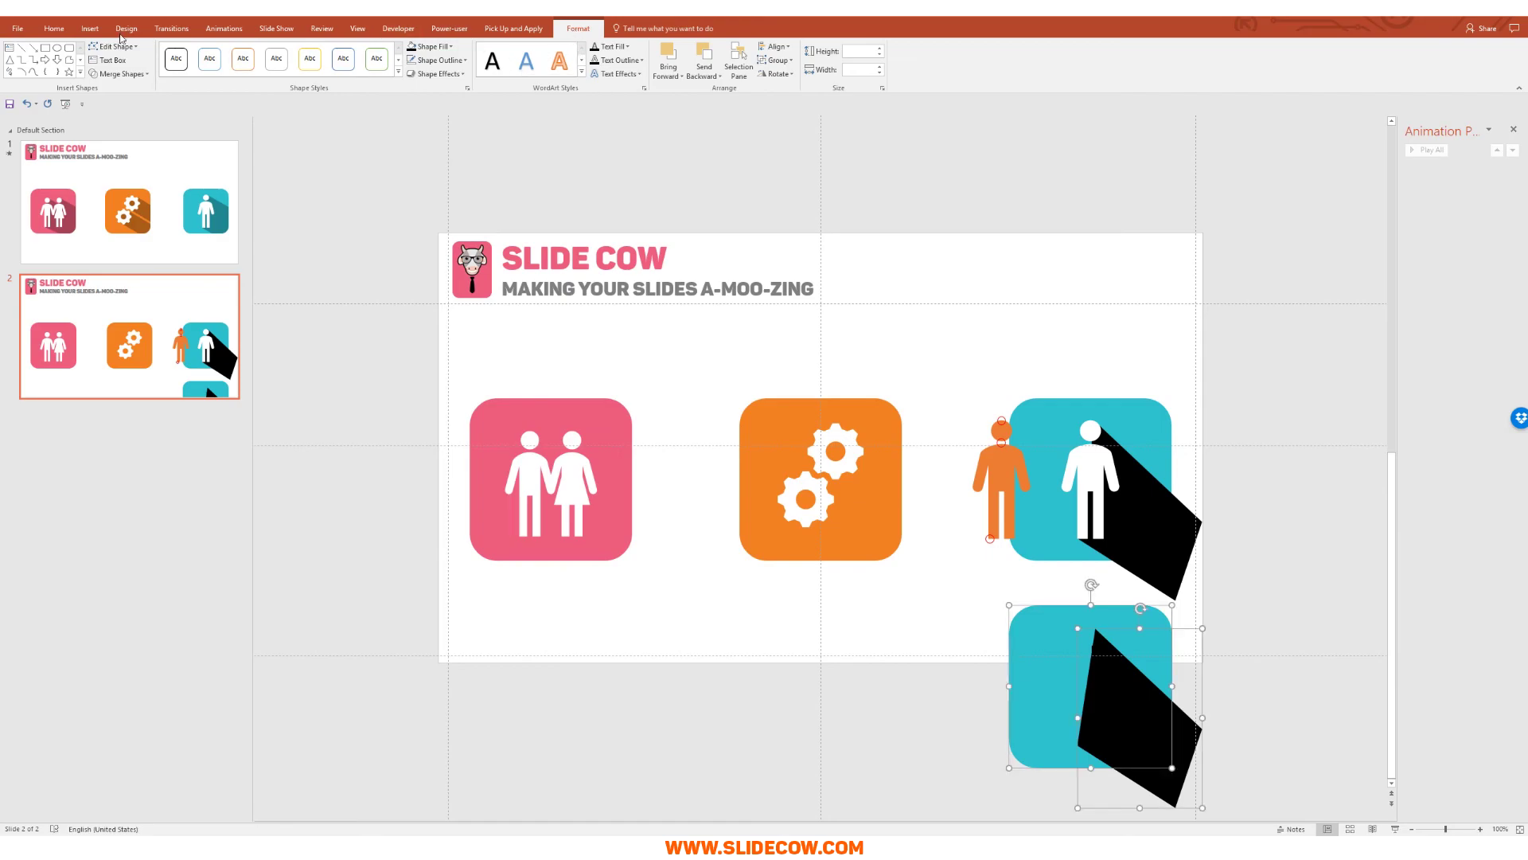
{"action": "left_click", "coordinate": [121, 73]}
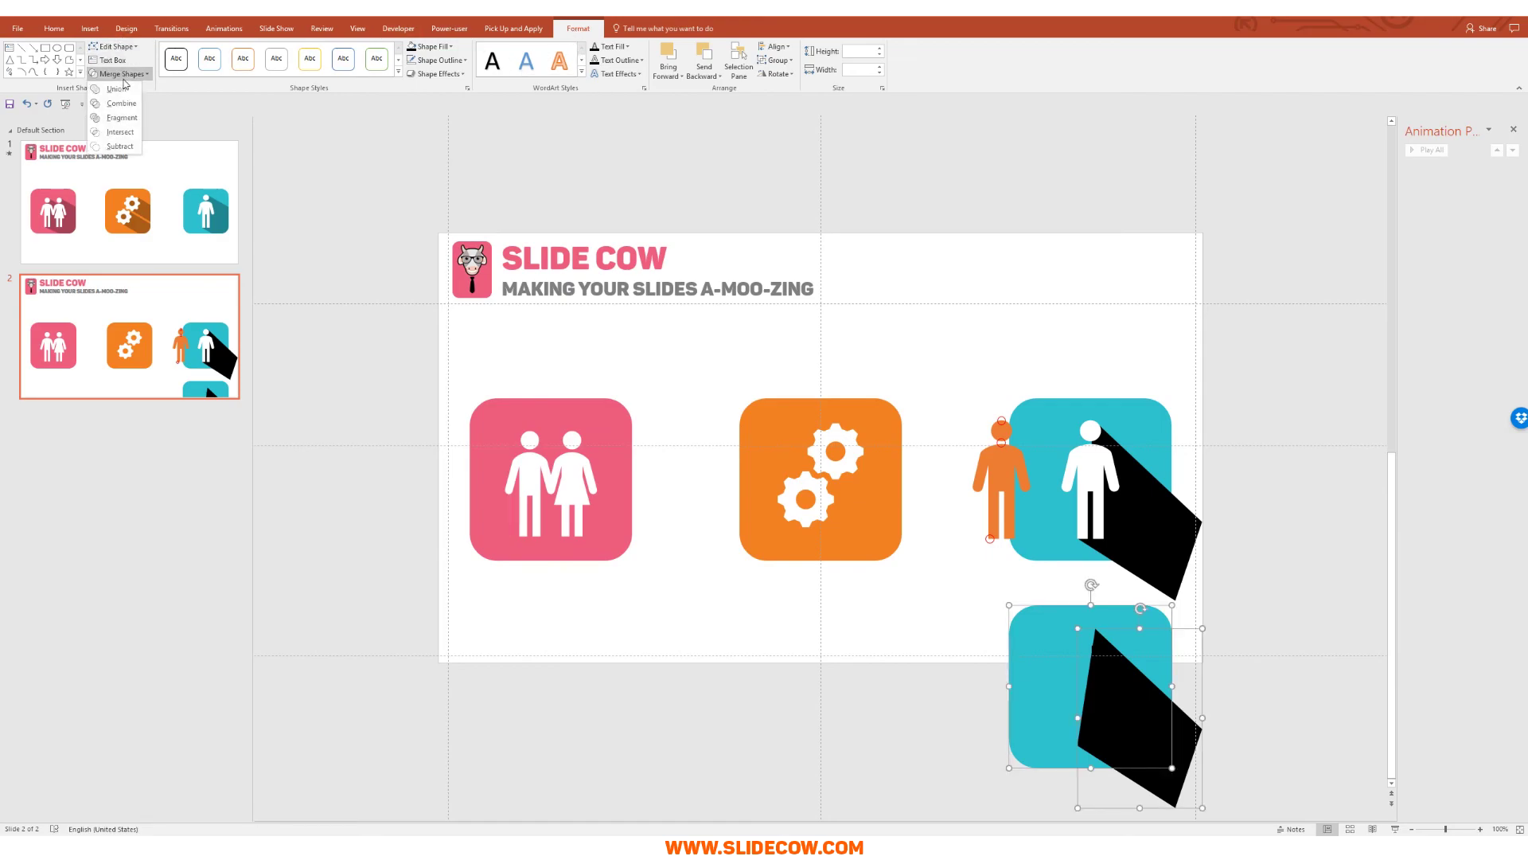
{"action": "left_click", "coordinate": [120, 131]}
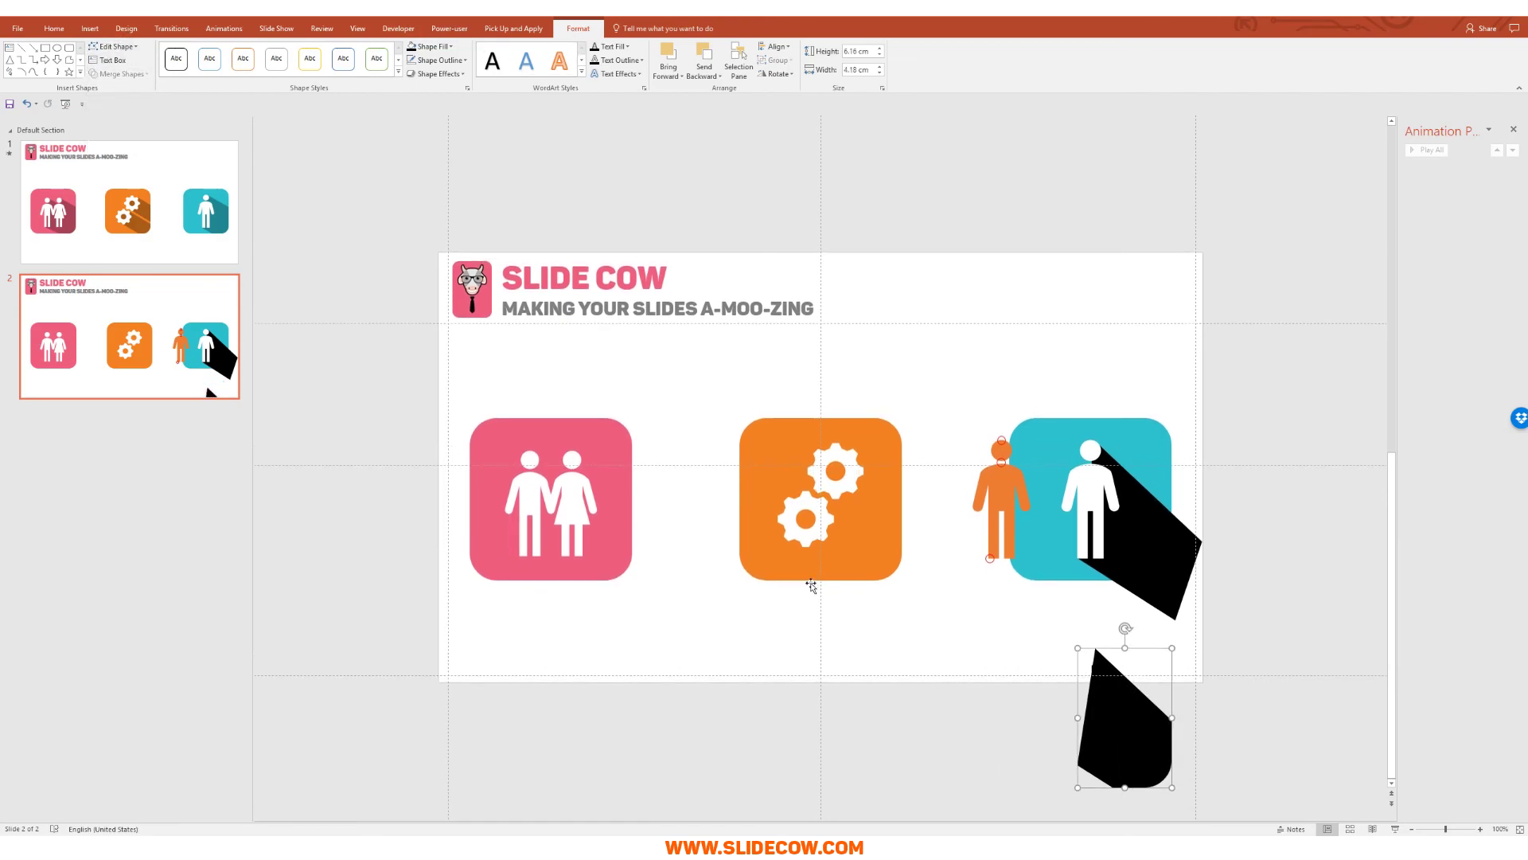
Delete the old shadow and move the clipped shadow up onto the teal tile.
{"action": "left_click", "coordinate": [1175, 563]}
{"action": "key", "text": "Delete"}
{"action": "left_click", "coordinate": [1160, 733]}
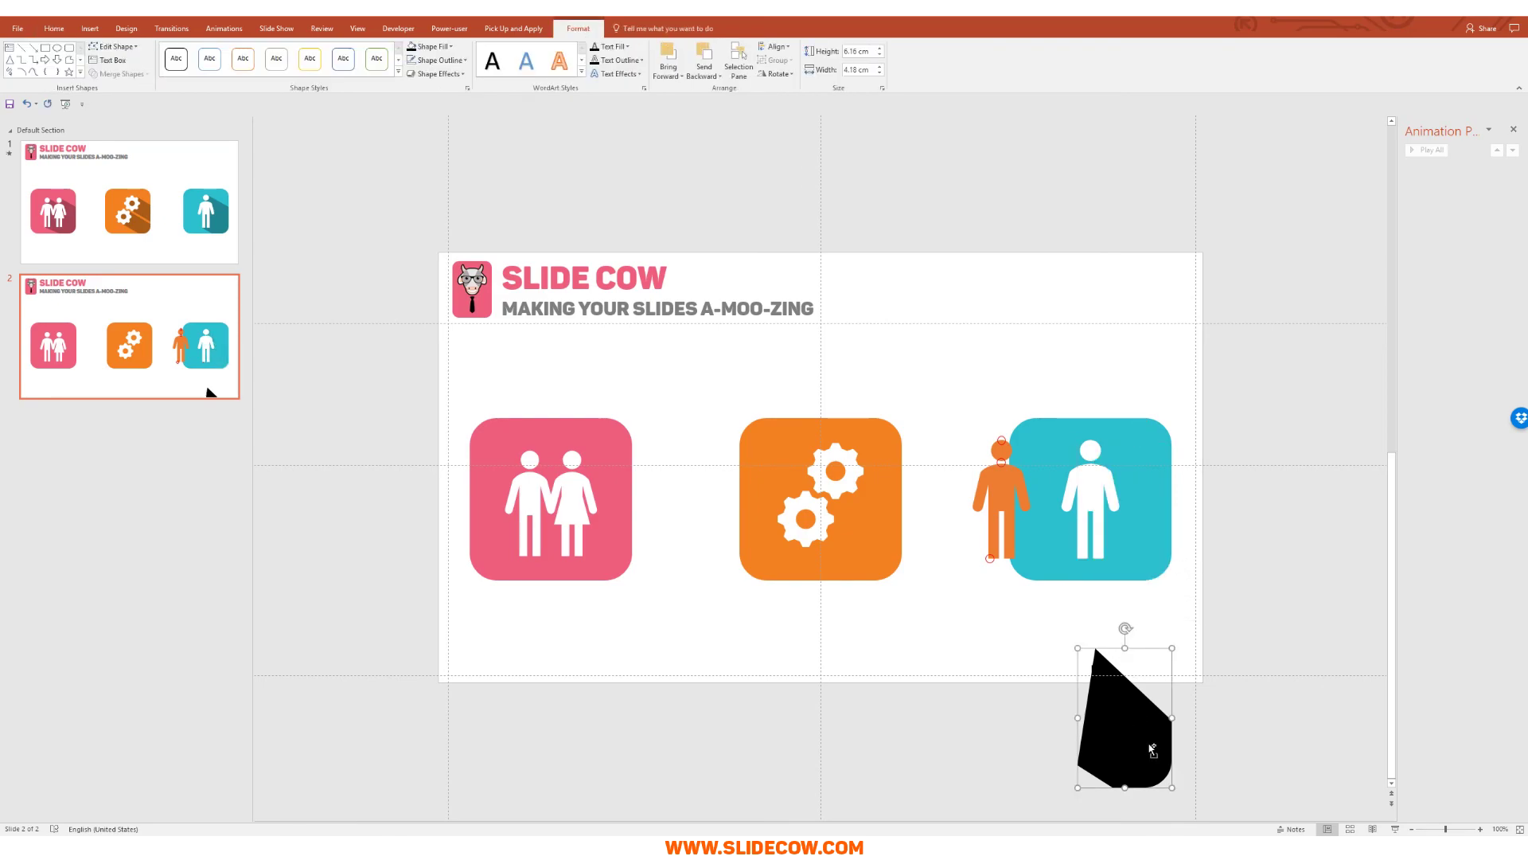
{"action": "scroll", "coordinate": [1166, 666], "scroll_direction": "up", "scroll_amount": 5, "text": "ctrl"}
{"action": "left_click_drag", "start_coordinate": [1198, 678], "coordinate": [1184, 270]}
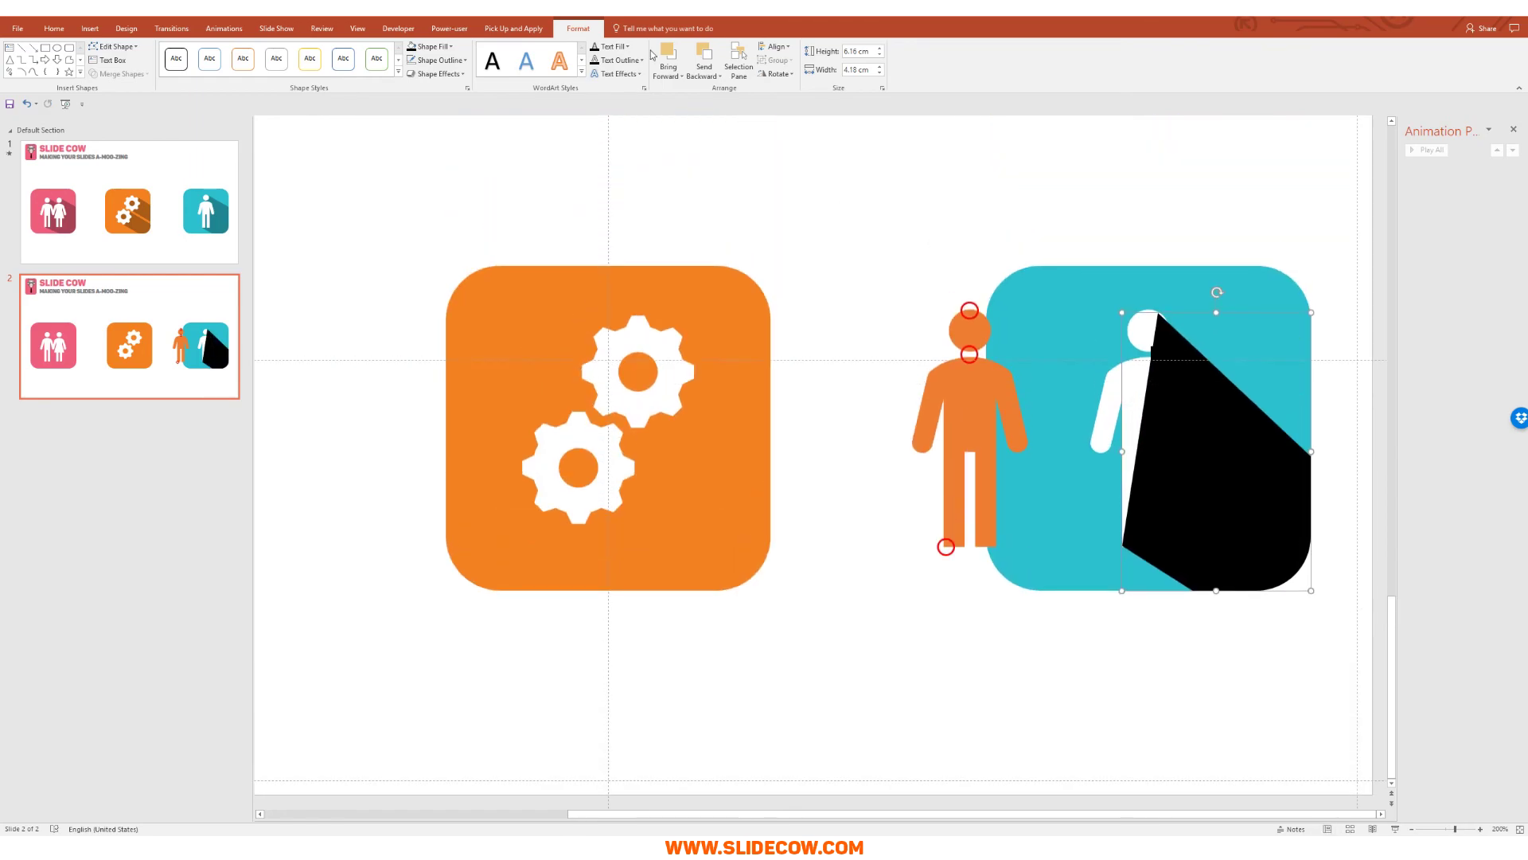
Send the shadow behind the person and give its black fill 75% transparency.
{"action": "left_click", "coordinate": [703, 58]}
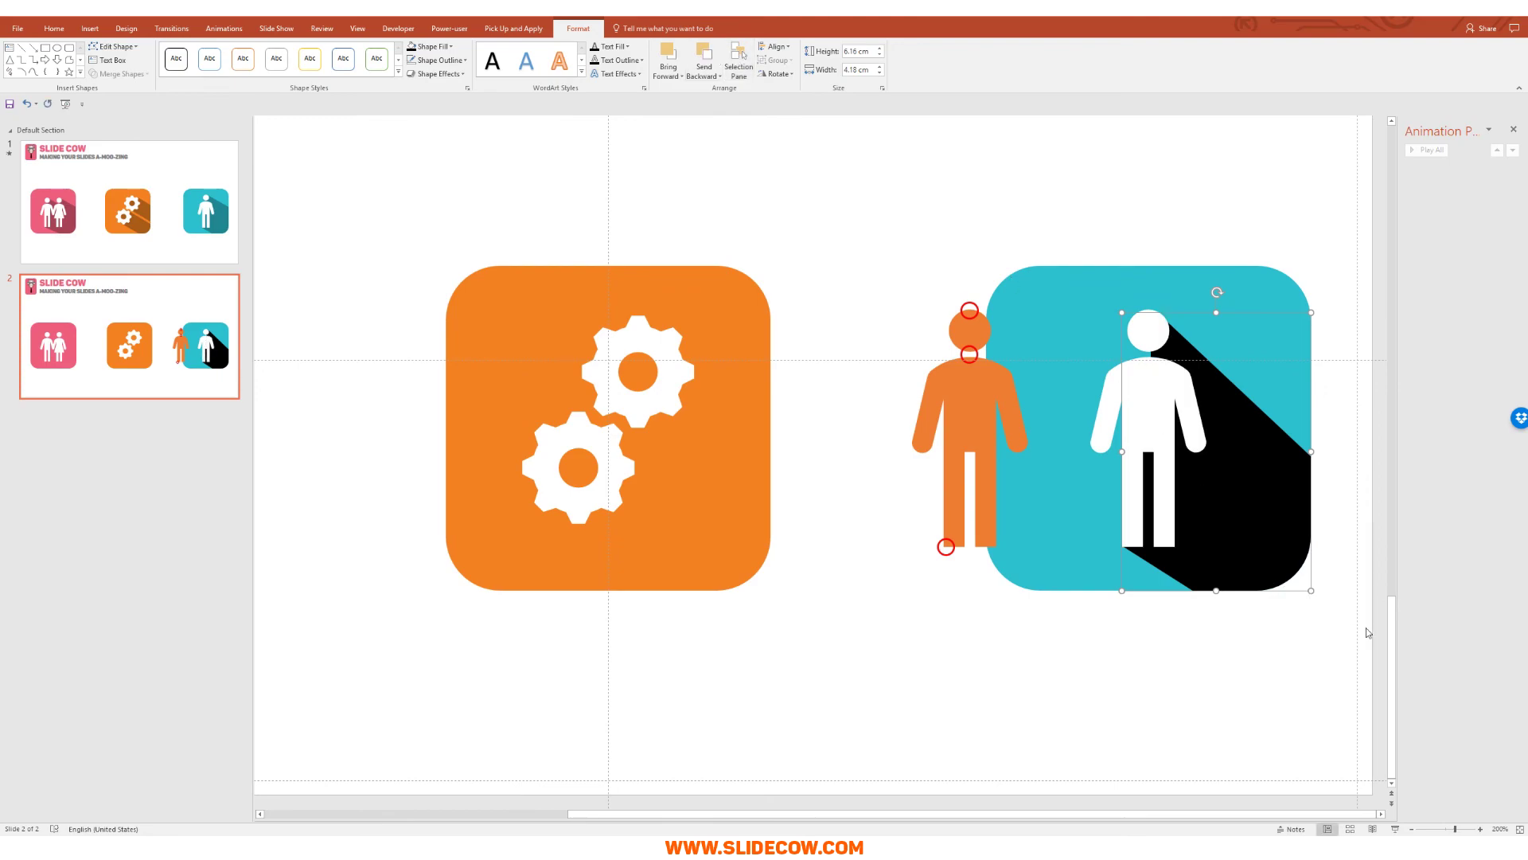
{"action": "key", "text": "Escape"}
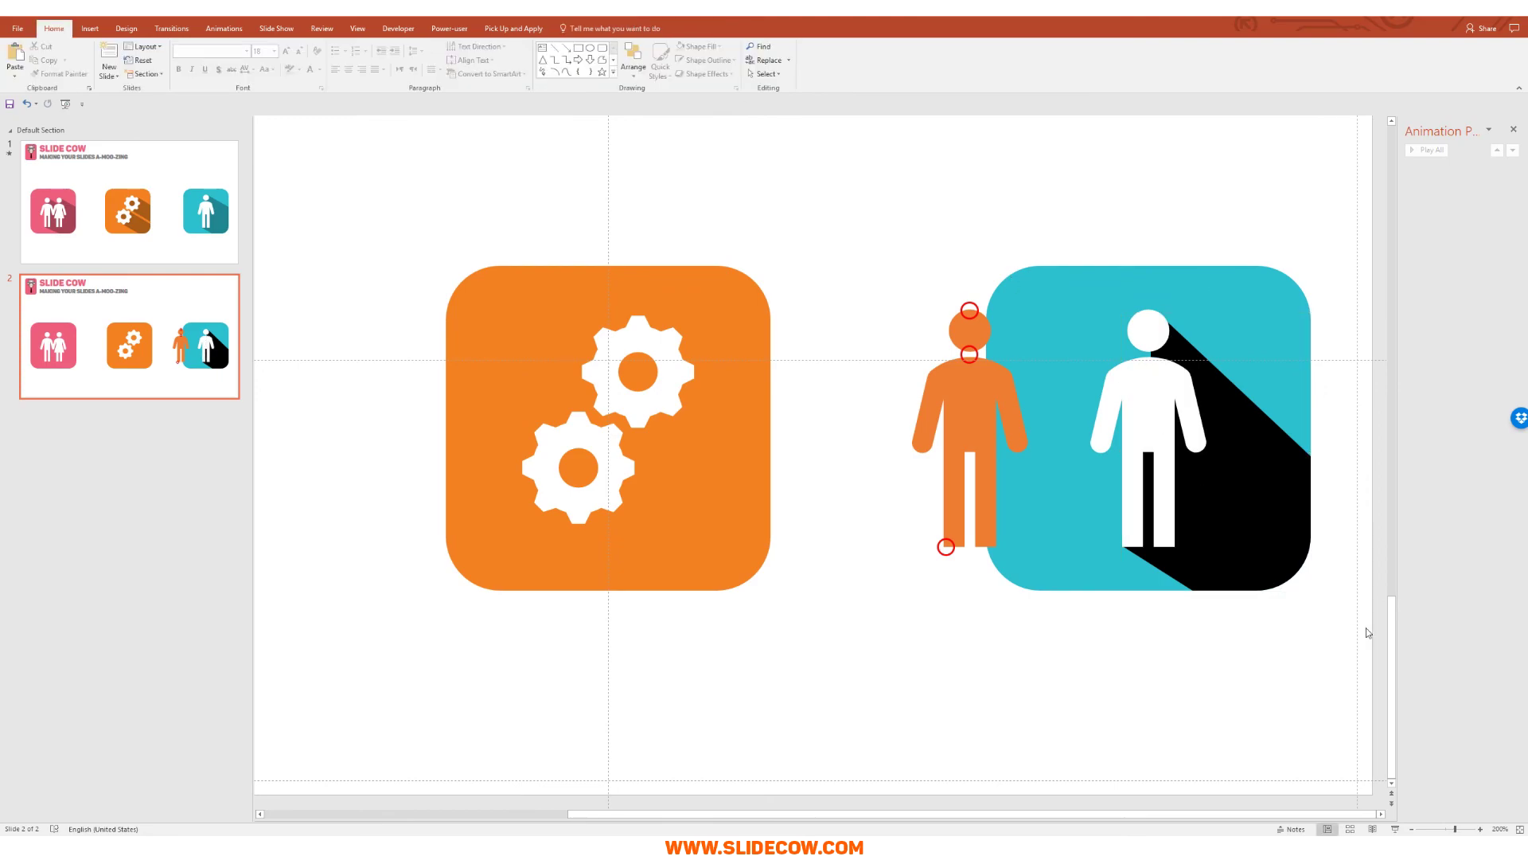
{"action": "left_click", "coordinate": [1285, 502]}
{"action": "left_click", "coordinate": [582, 29]}
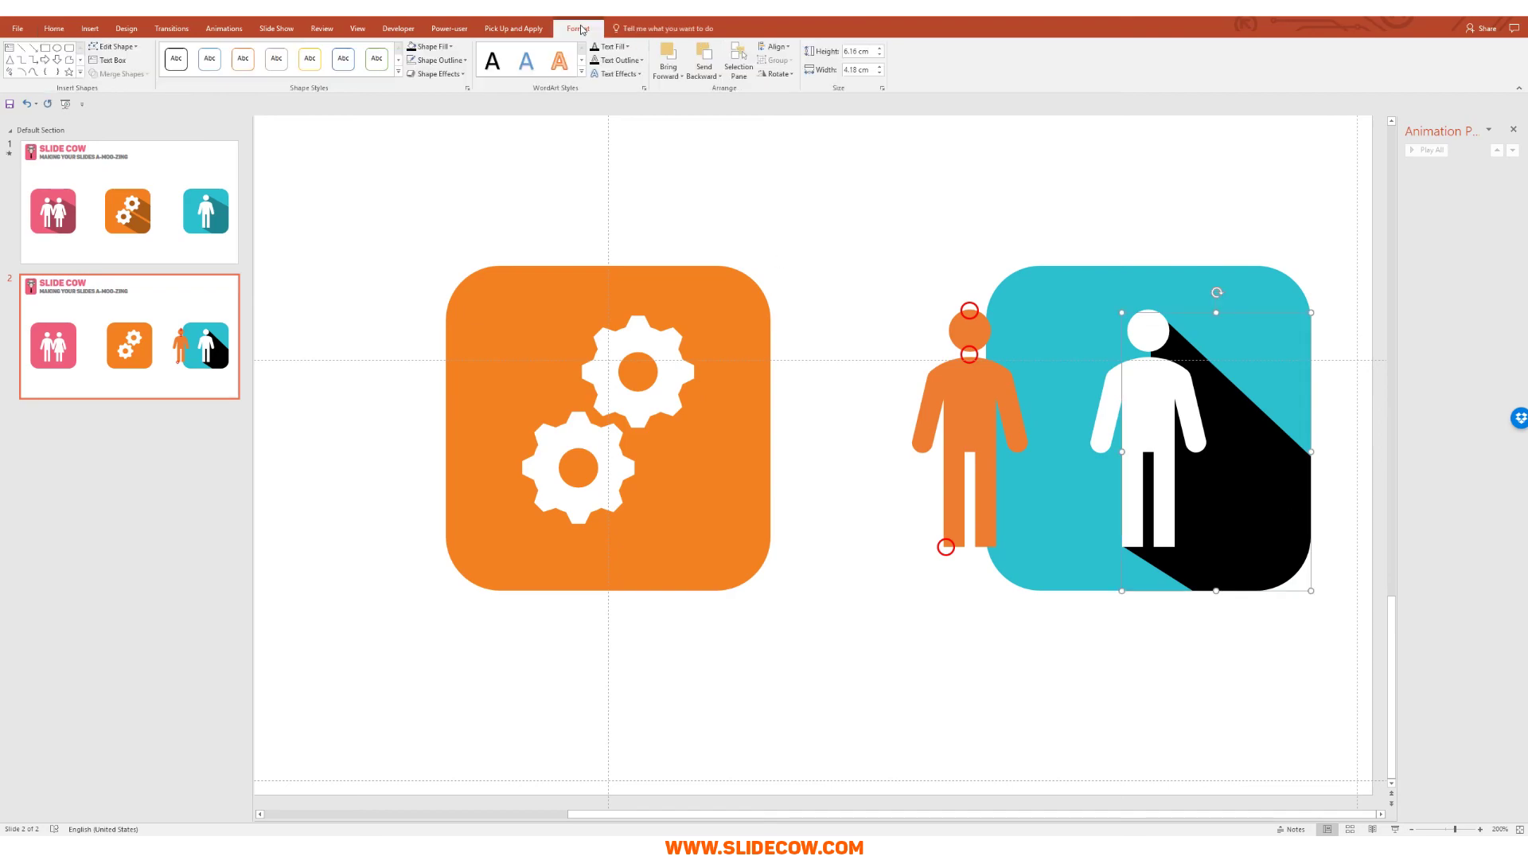
{"action": "left_click", "coordinate": [430, 46]}
{"action": "left_click", "coordinate": [450, 191]}
{"action": "double_click", "coordinate": [790, 518]}
{"action": "type", "text": "75"}
{"action": "key", "text": "Return"}
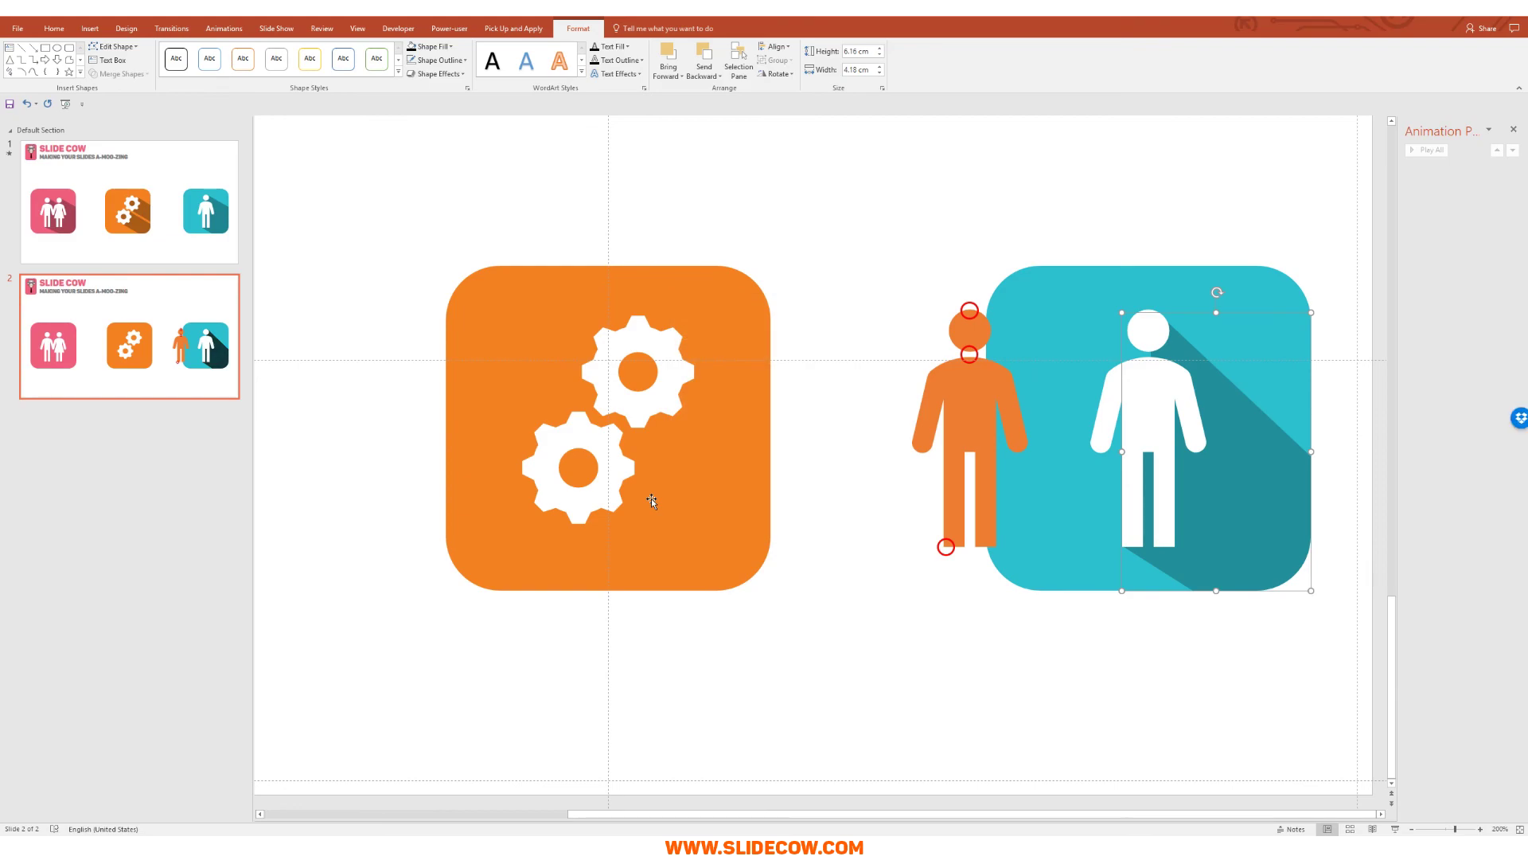
Delete the orange reference figure.
{"action": "left_click", "coordinate": [878, 284]}
{"action": "left_click_drag", "start_coordinate": [839, 236], "coordinate": [1085, 700]}
{"action": "left_click", "coordinate": [1085, 706]}
{"action": "left_click", "coordinate": [971, 533]}
{"action": "key", "text": "Delete"}
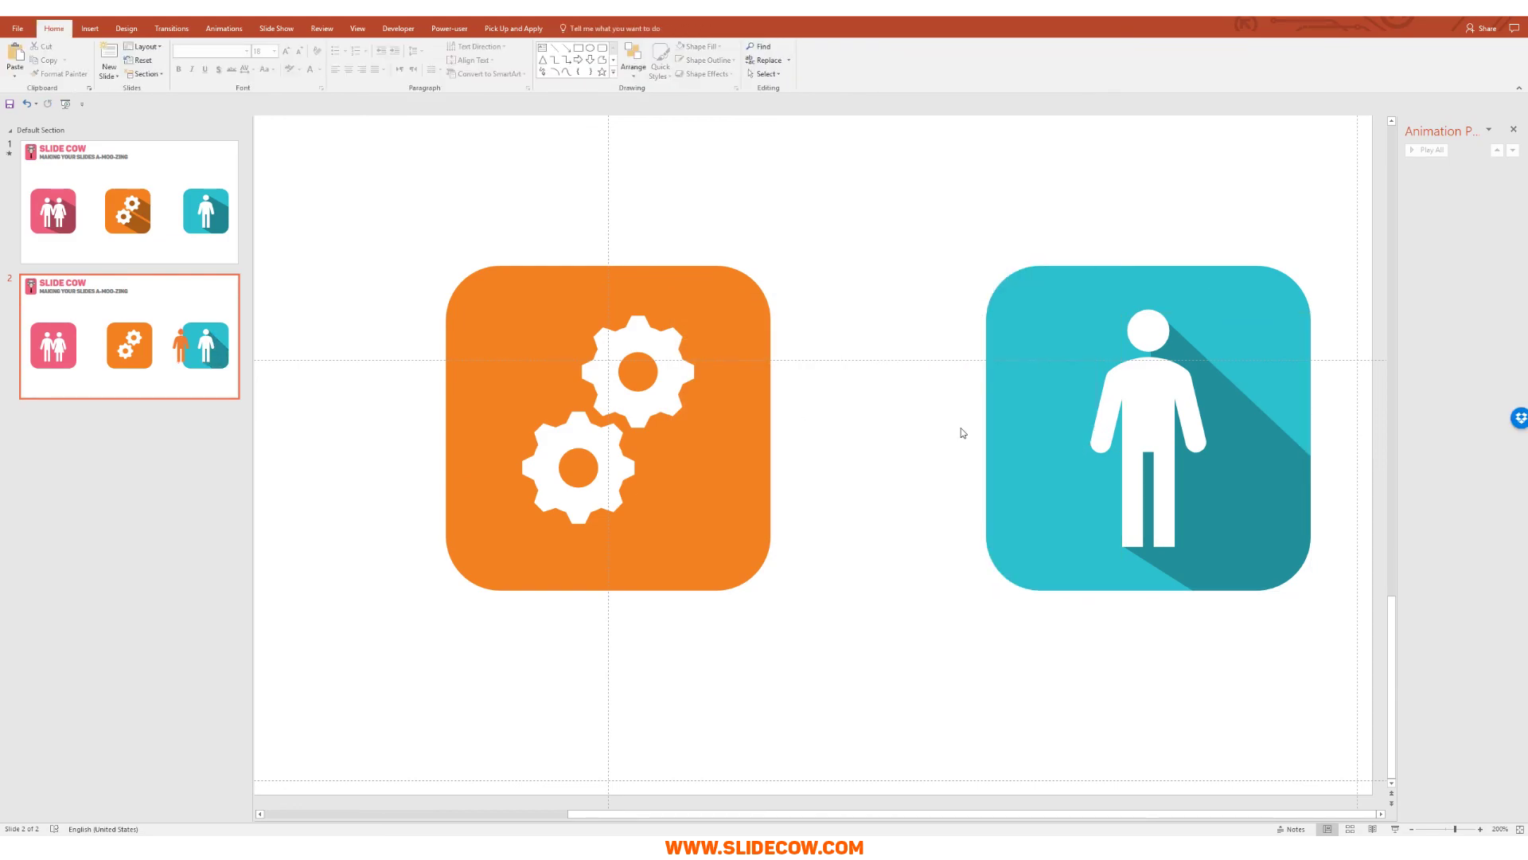
{"action": "scroll", "coordinate": [1082, 541], "scroll_direction": "down", "scroll_amount": 5}
{"action": "scroll", "coordinate": [1205, 557], "scroll_direction": "up", "scroll_amount": 6}
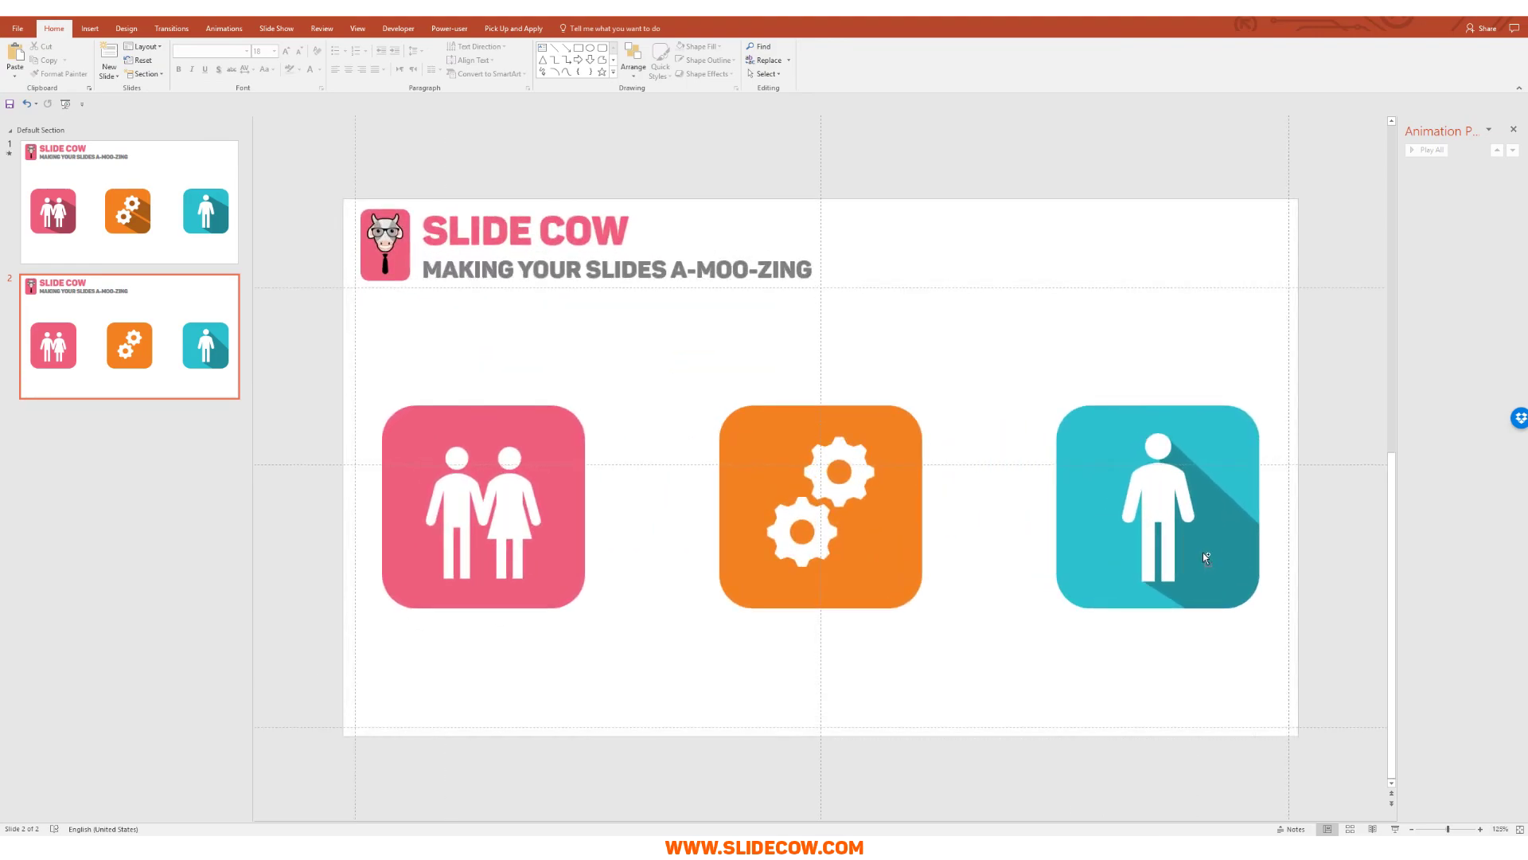
{"action": "key", "text": "ctrl+z"}
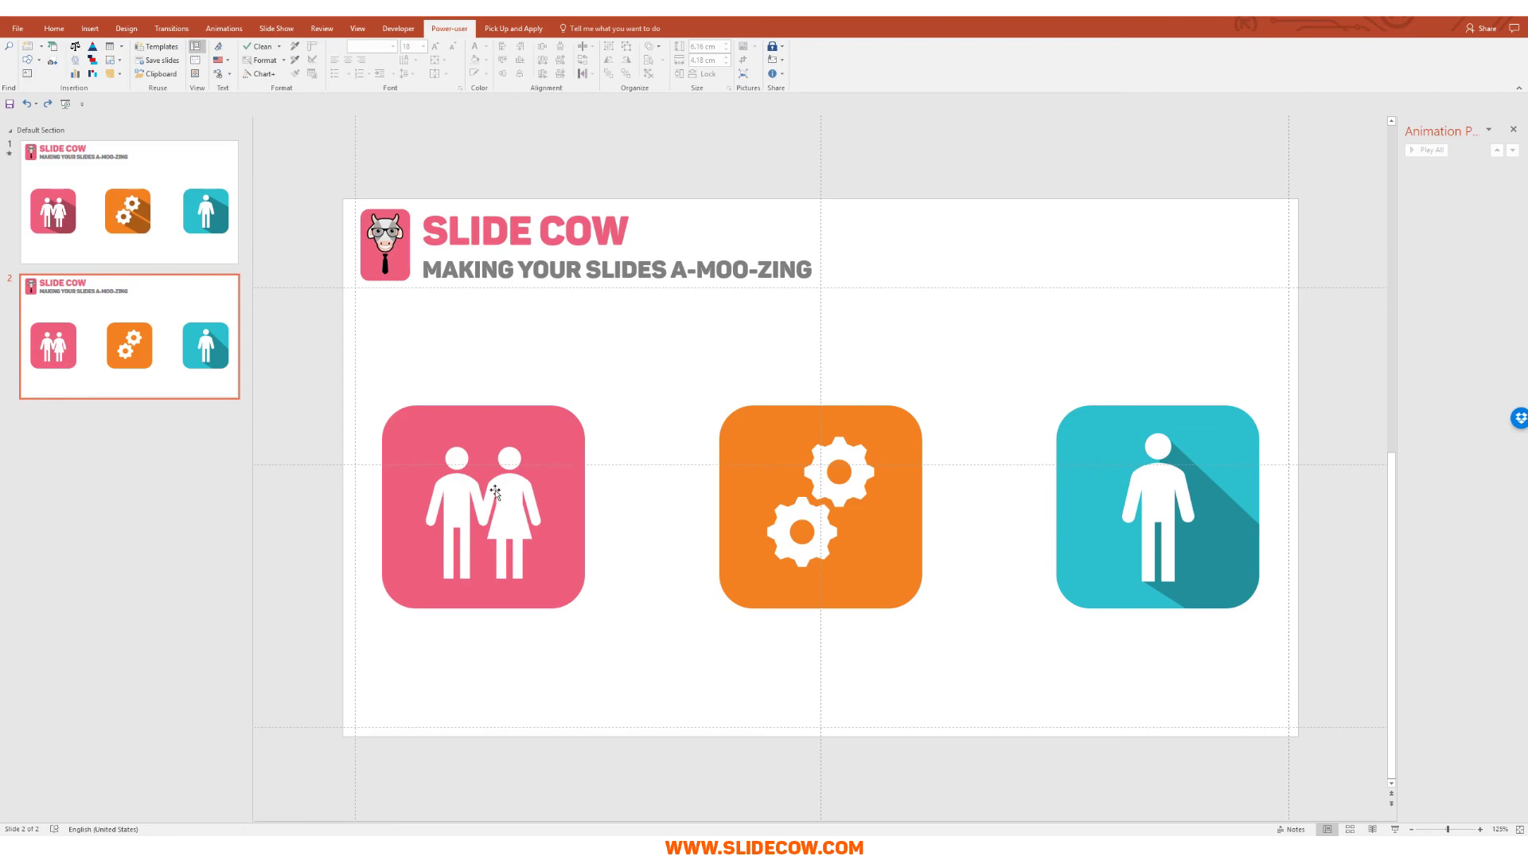
Copy the teal tile's translucent shadow onto the pink tile and send it behind the couple.
{"action": "left_click", "coordinate": [1249, 549]}
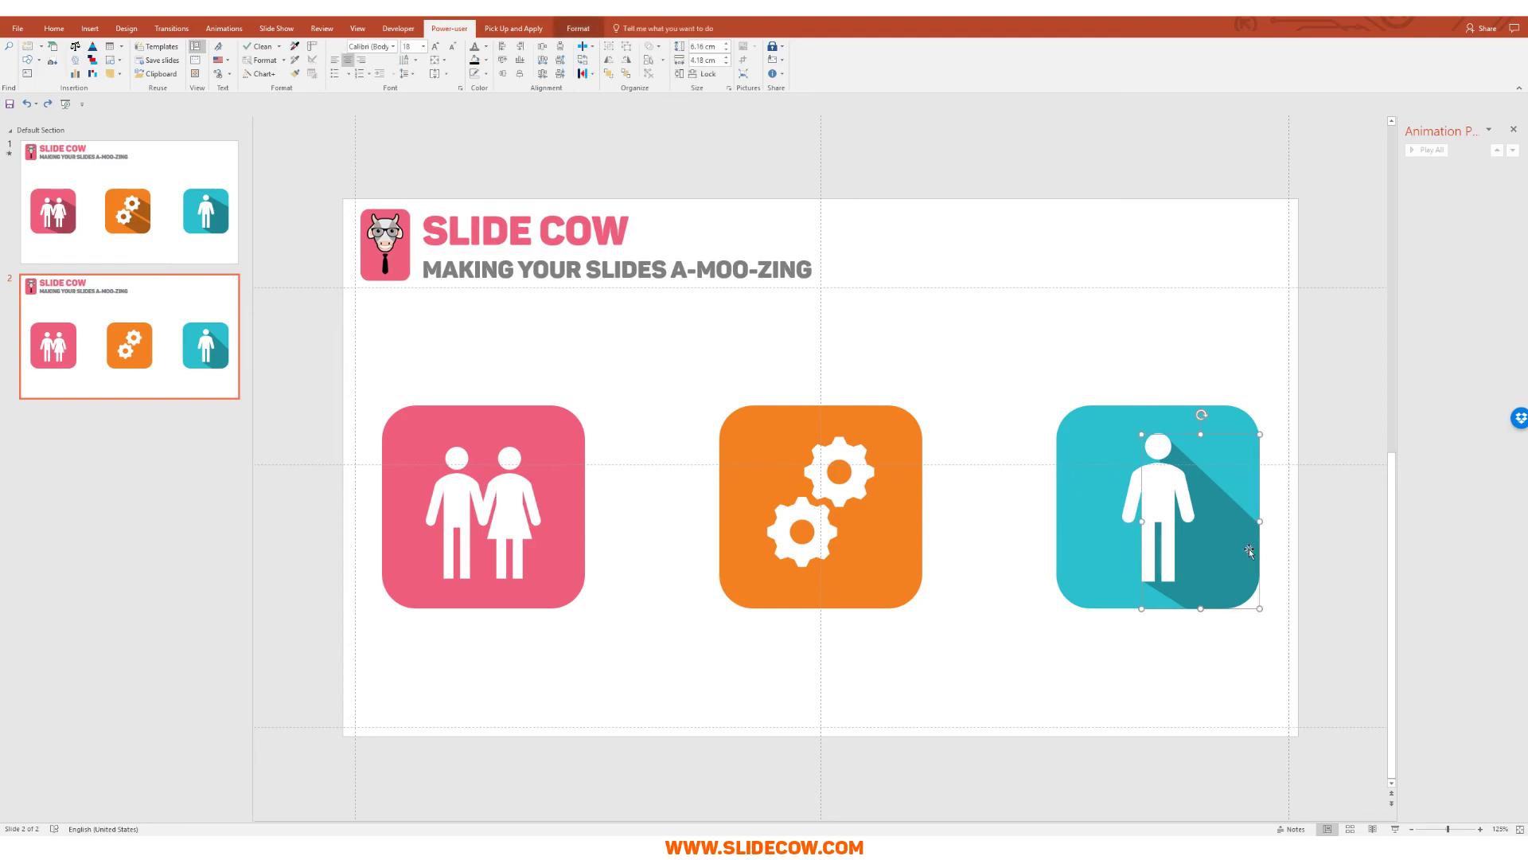
{"action": "left_click_drag", "start_coordinate": [1249, 549], "coordinate": [575, 530]}
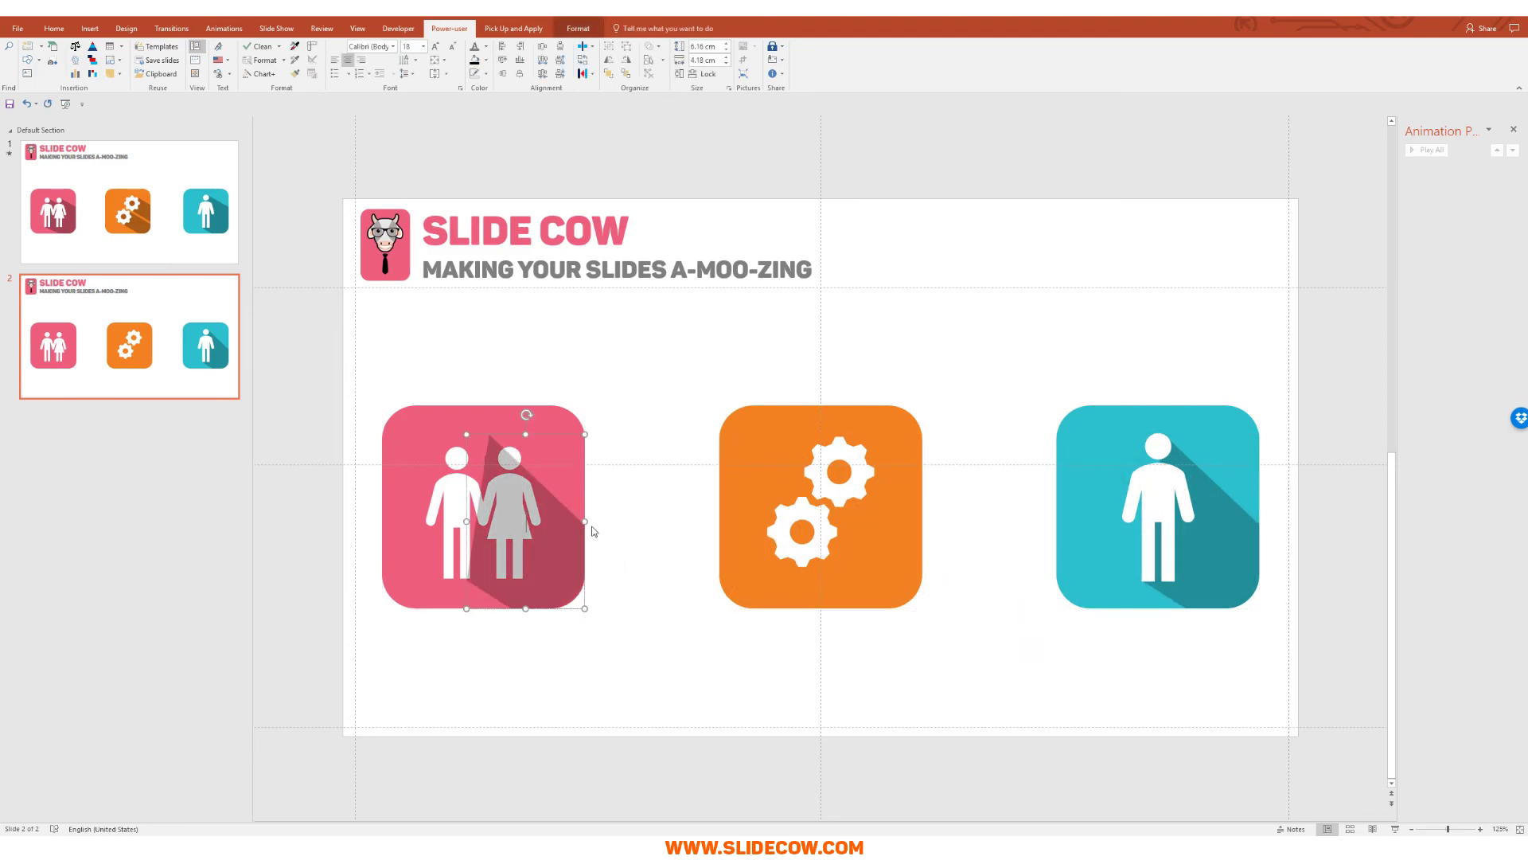
{"action": "left_click", "coordinate": [578, 28]}
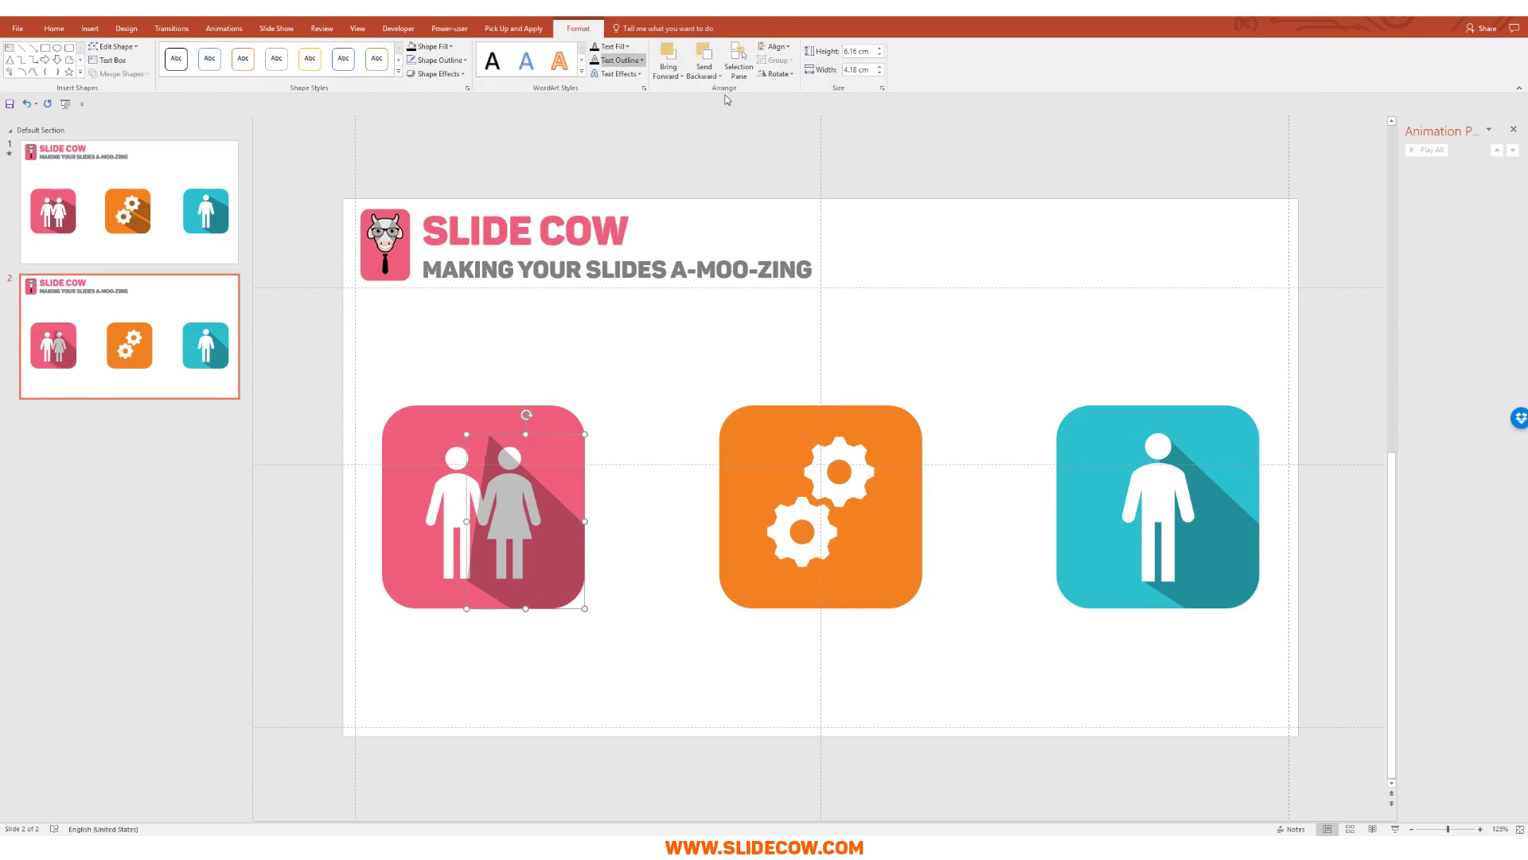
{"action": "left_click", "coordinate": [704, 54]}
{"action": "scroll", "coordinate": [525, 503], "scroll_direction": "up", "scroll_amount": 10}
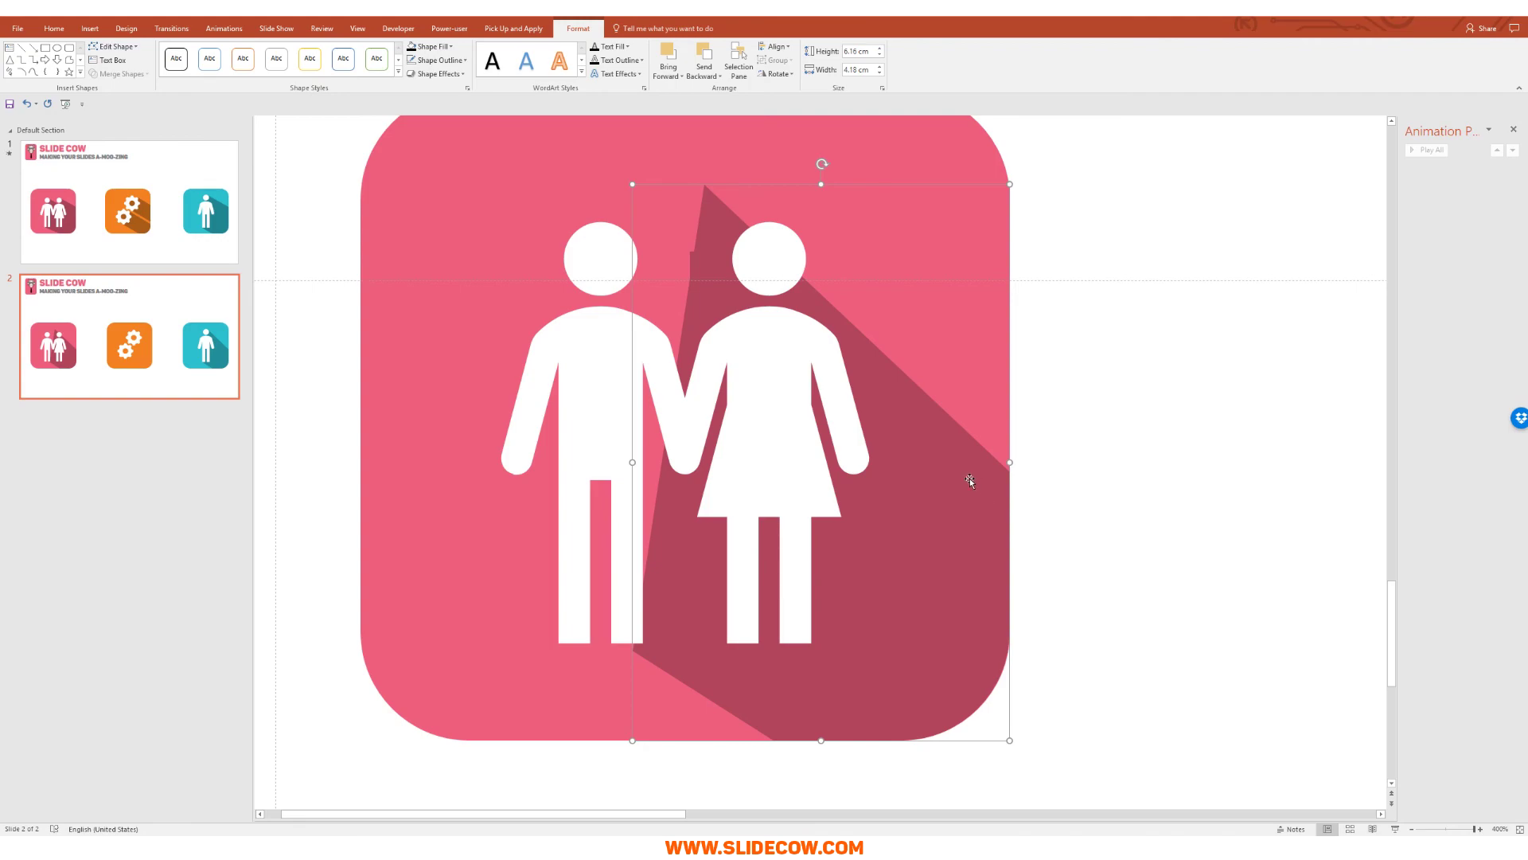
Edit the shadow's points, pulling the top point down-right and removing the extra top-left vertex.
{"action": "left_click", "coordinate": [114, 46]}
{"action": "left_click", "coordinate": [132, 76]}
{"action": "left_click_drag", "start_coordinate": [705, 184], "coordinate": [794, 232]}
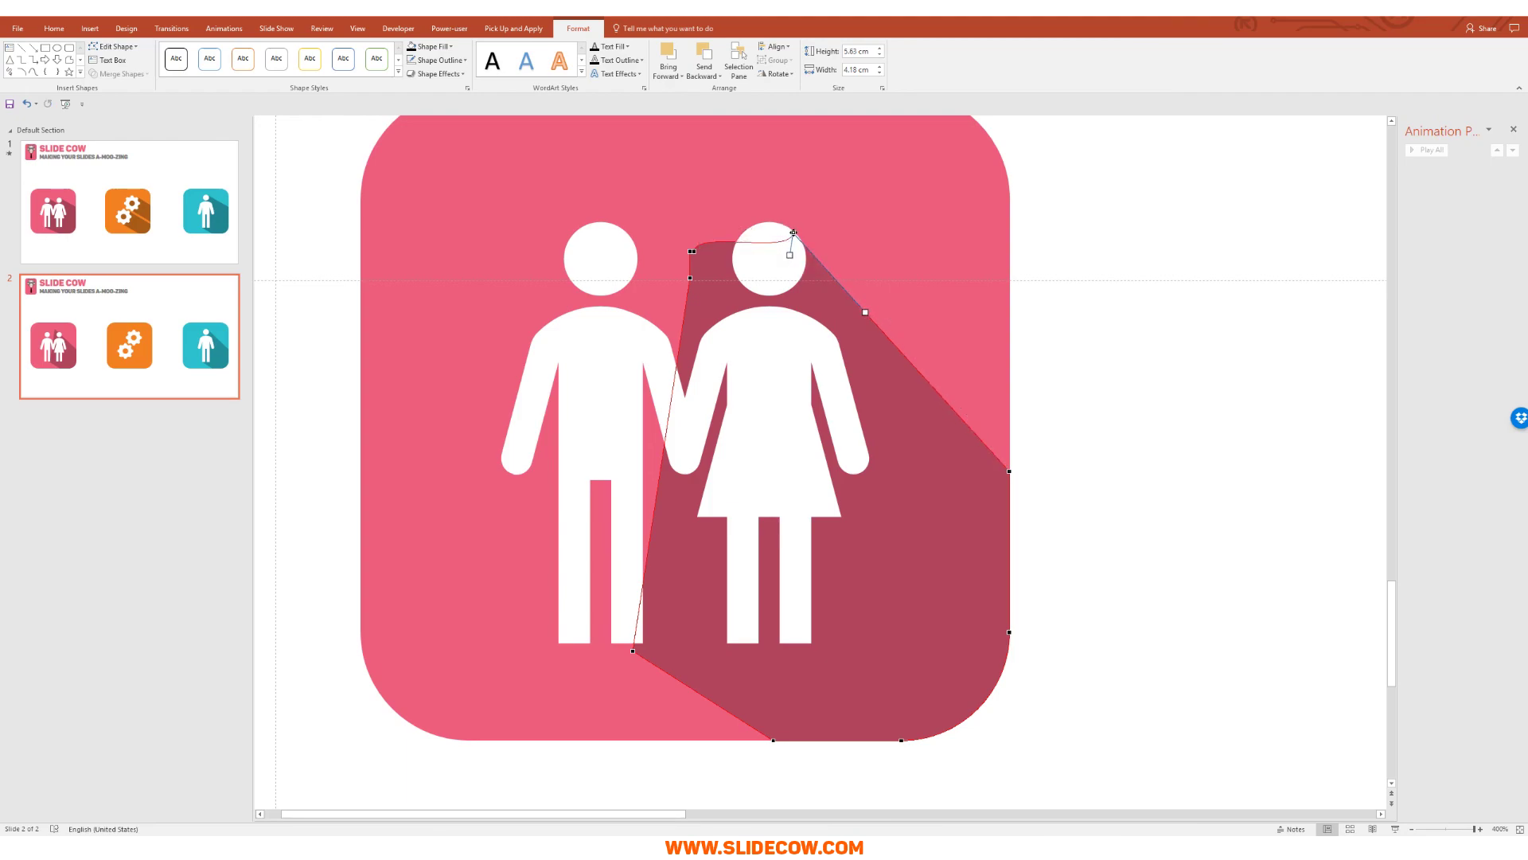
{"action": "right_click", "coordinate": [691, 252]}
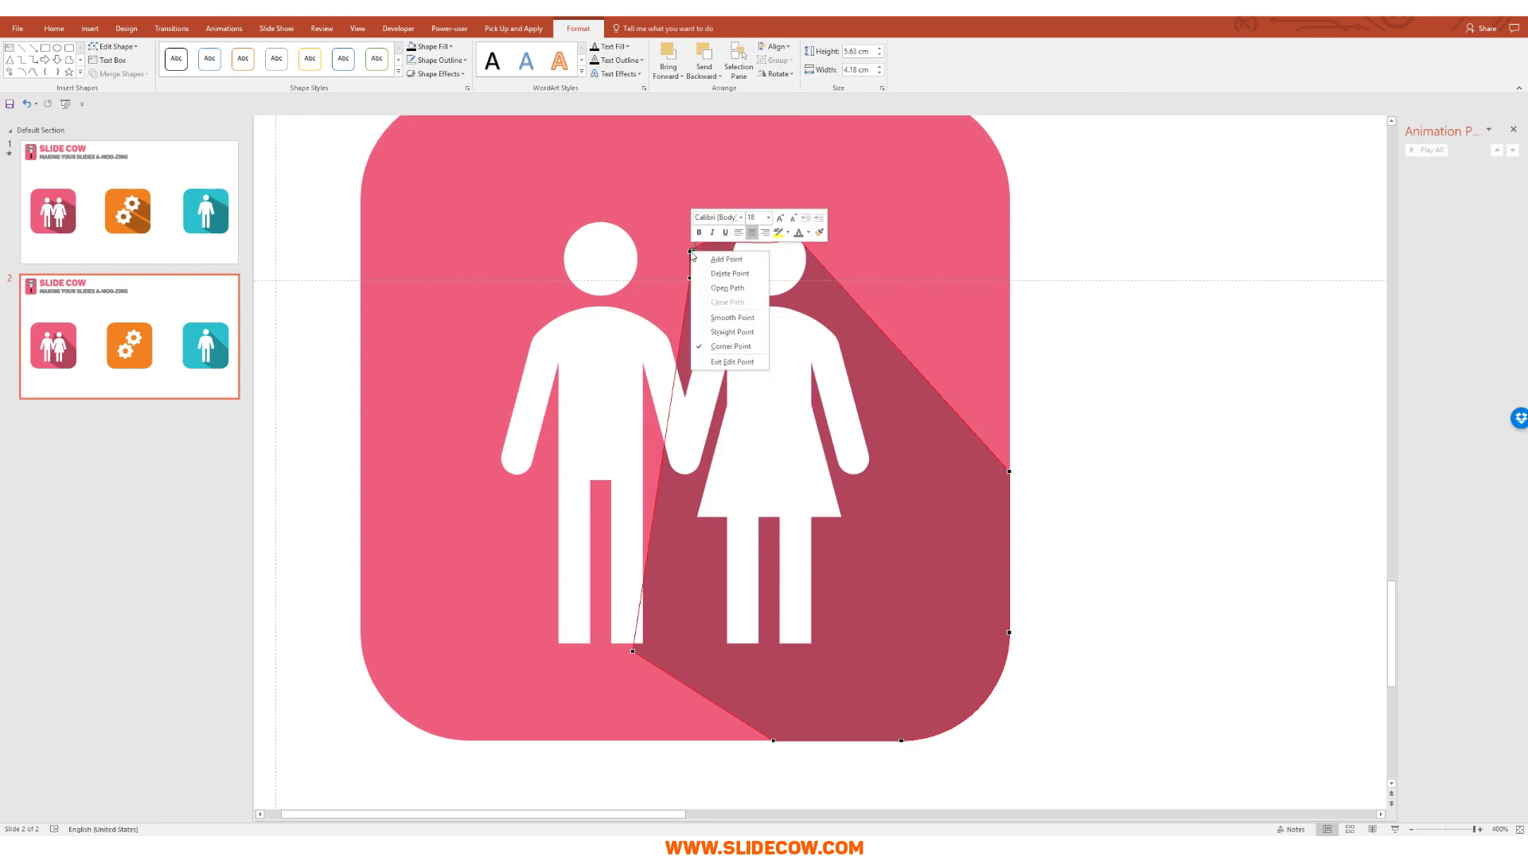
{"action": "left_click", "coordinate": [733, 275]}
{"action": "right_click", "coordinate": [690, 251]}
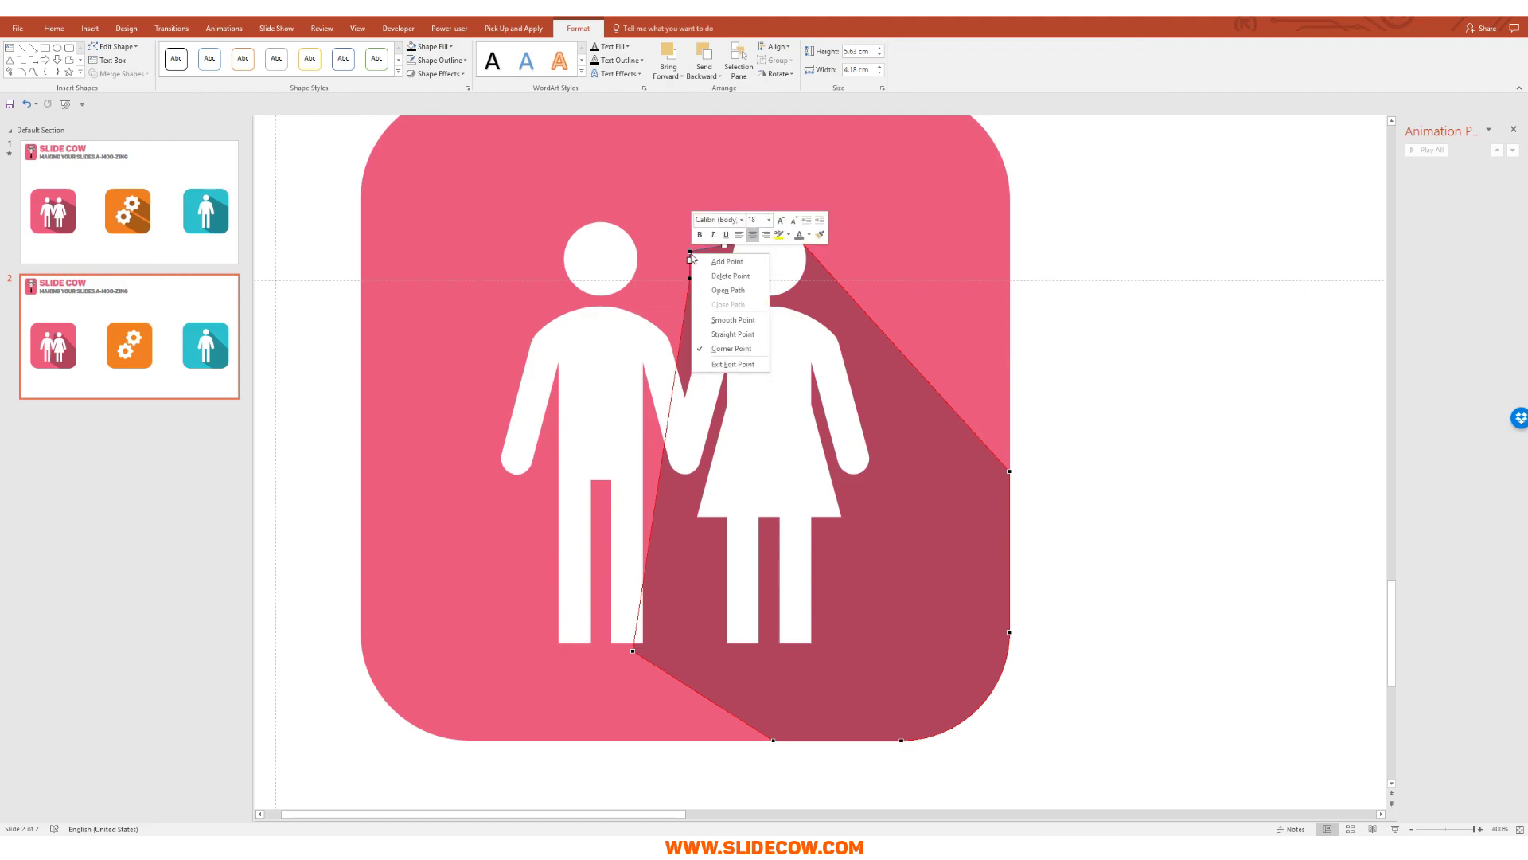
{"action": "left_click", "coordinate": [733, 281]}
{"action": "right_click", "coordinate": [691, 277]}
{"action": "left_click", "coordinate": [733, 302]}
{"action": "key", "text": "Delete"}
Place the top point on the woman's head and the bottom-left corner at the man's foot.
{"action": "left_click", "coordinate": [793, 233]}
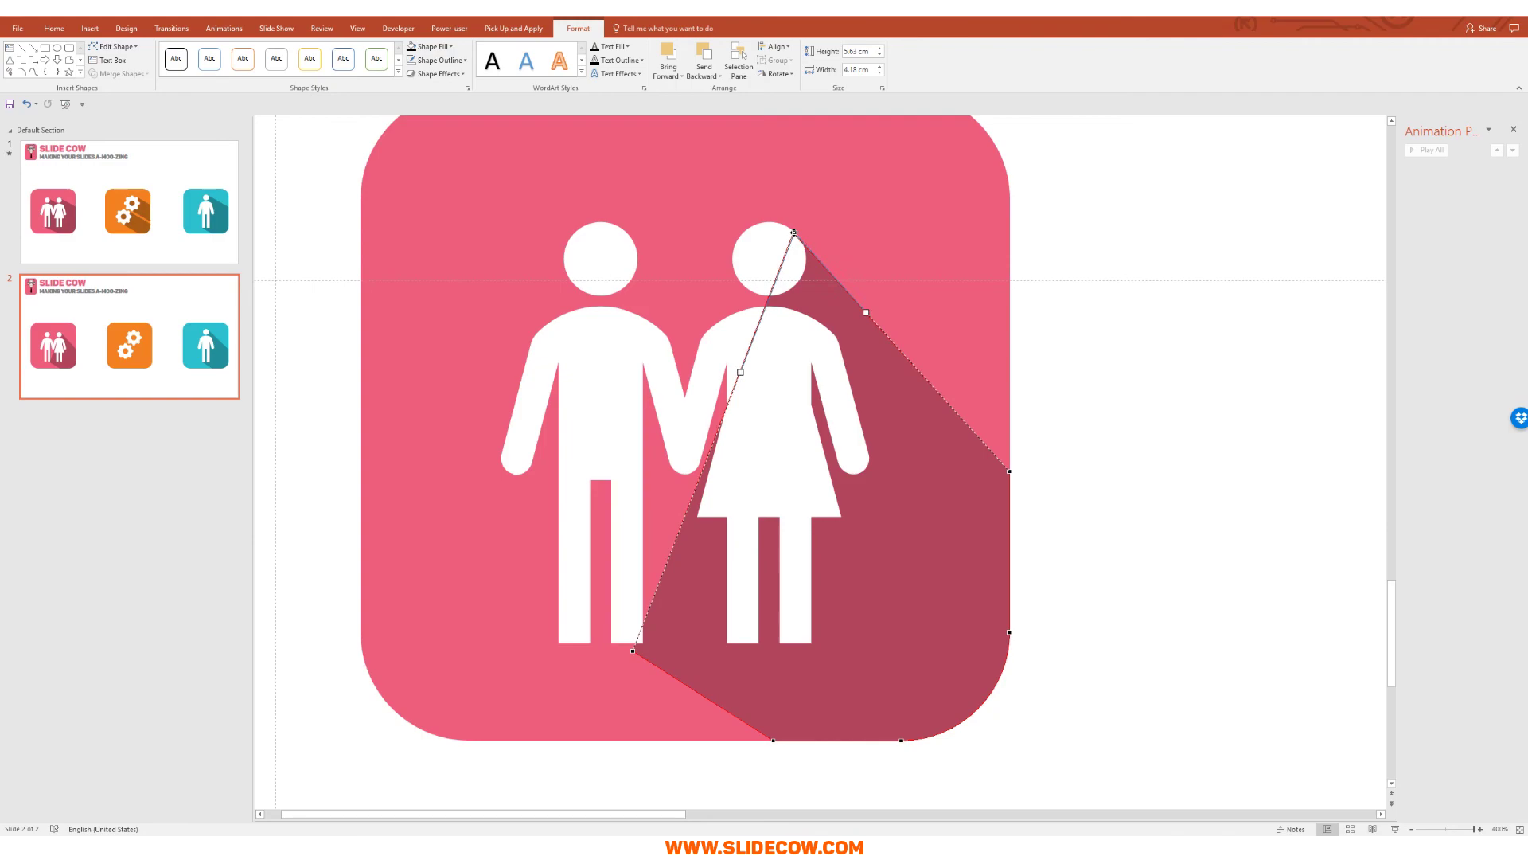
{"action": "left_click_drag", "start_coordinate": [793, 232], "coordinate": [796, 233]}
{"action": "left_click_drag", "start_coordinate": [633, 651], "coordinate": [561, 640]}
{"action": "left_click_drag", "start_coordinate": [561, 640], "coordinate": [561, 640]}
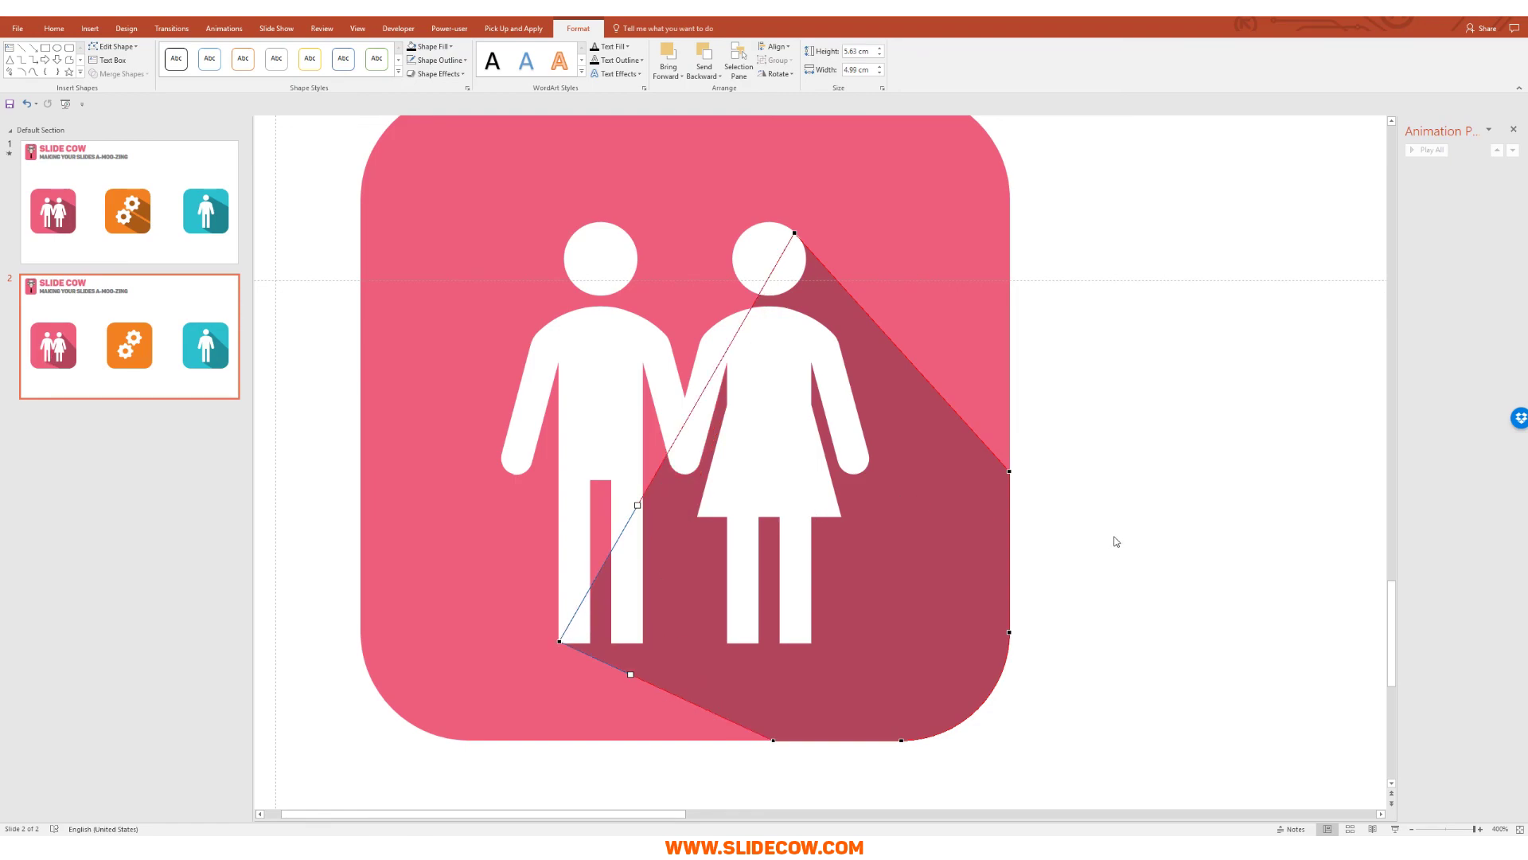
{"action": "left_click", "coordinate": [1034, 683]}
{"action": "left_click", "coordinate": [891, 596]}
{"action": "left_click", "coordinate": [967, 504]}
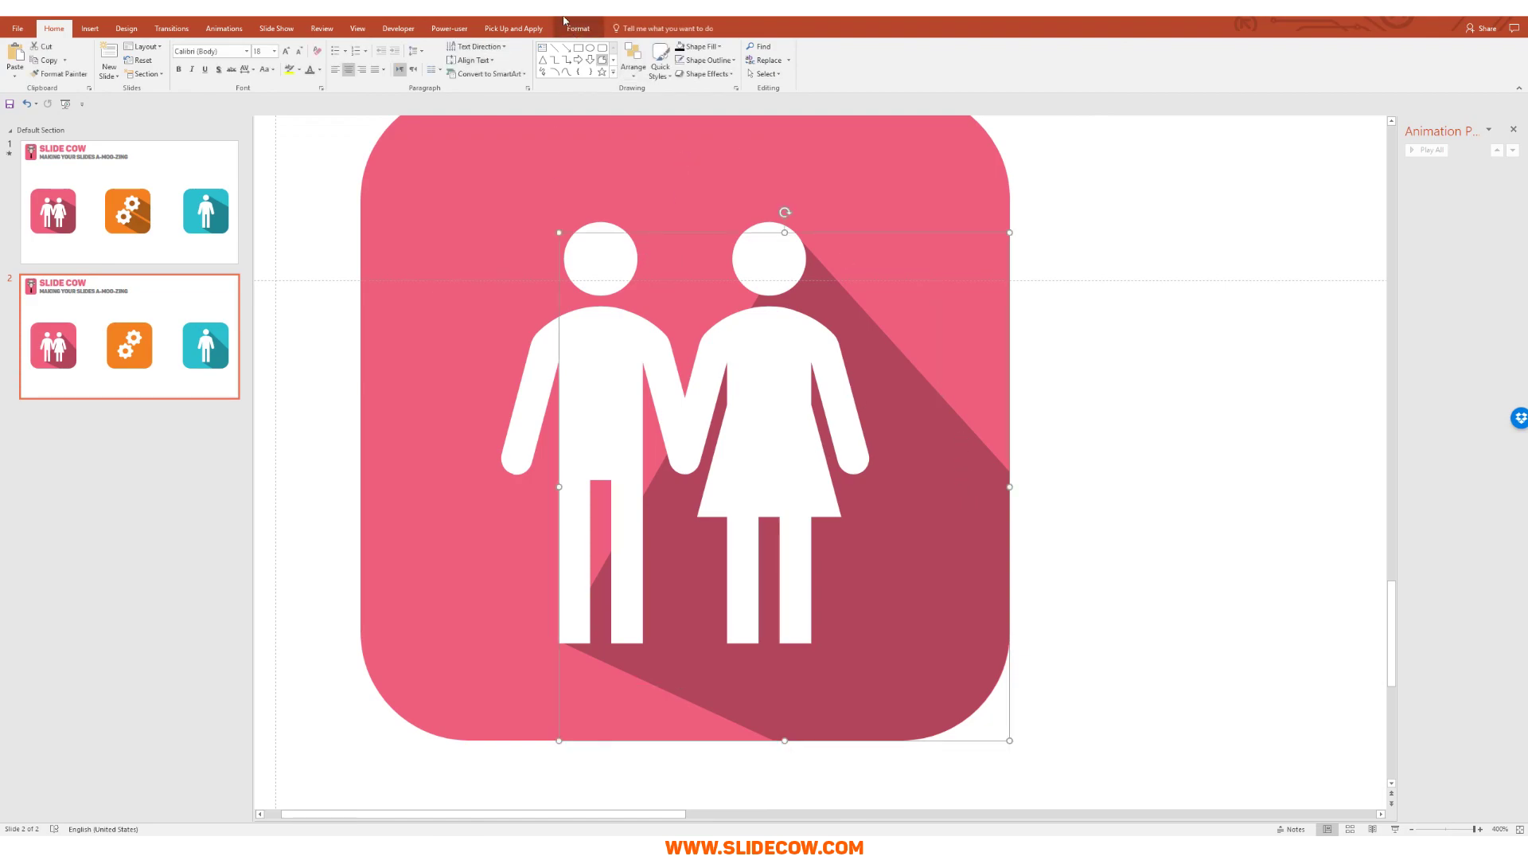